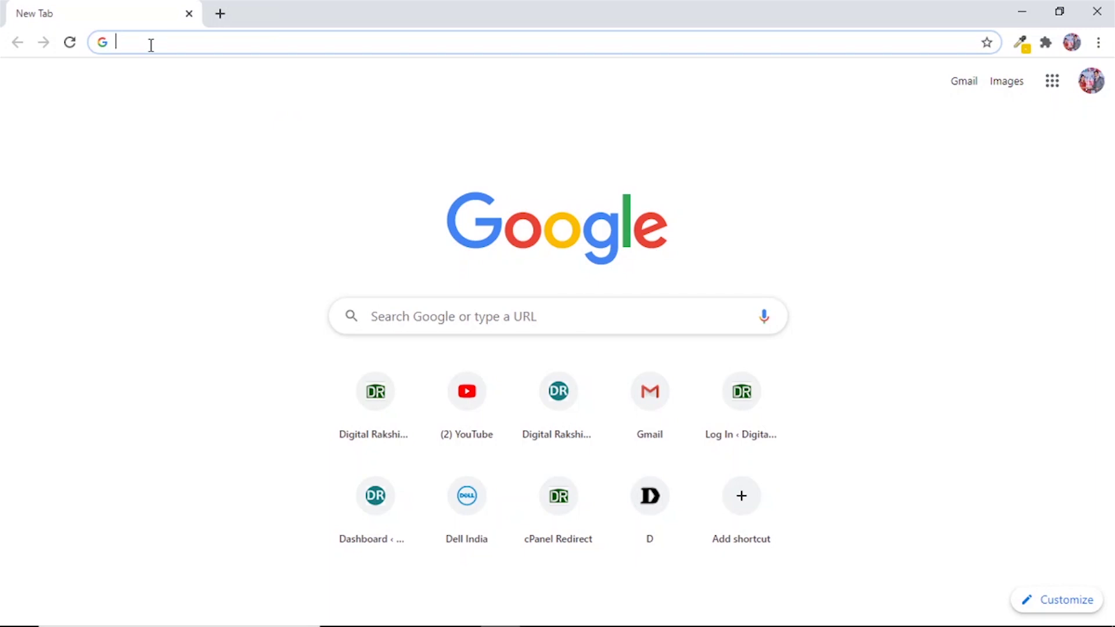
# Search Google for 'download wordpress' and open the WordPress.org download page to its Download button.
pyautogui.write('download')
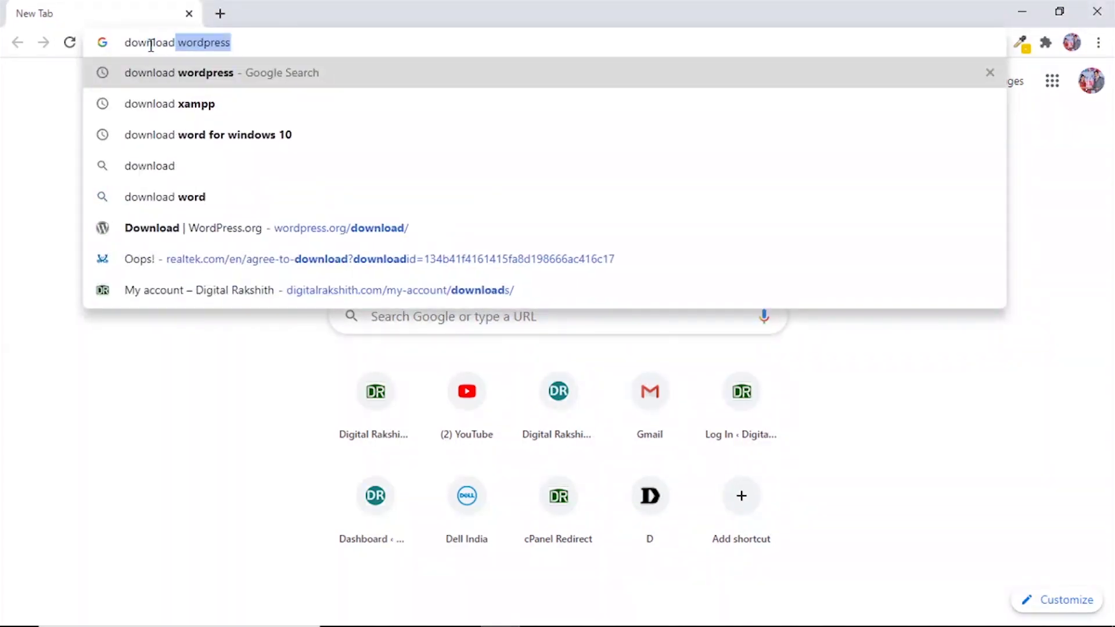
pyautogui.press('Return')
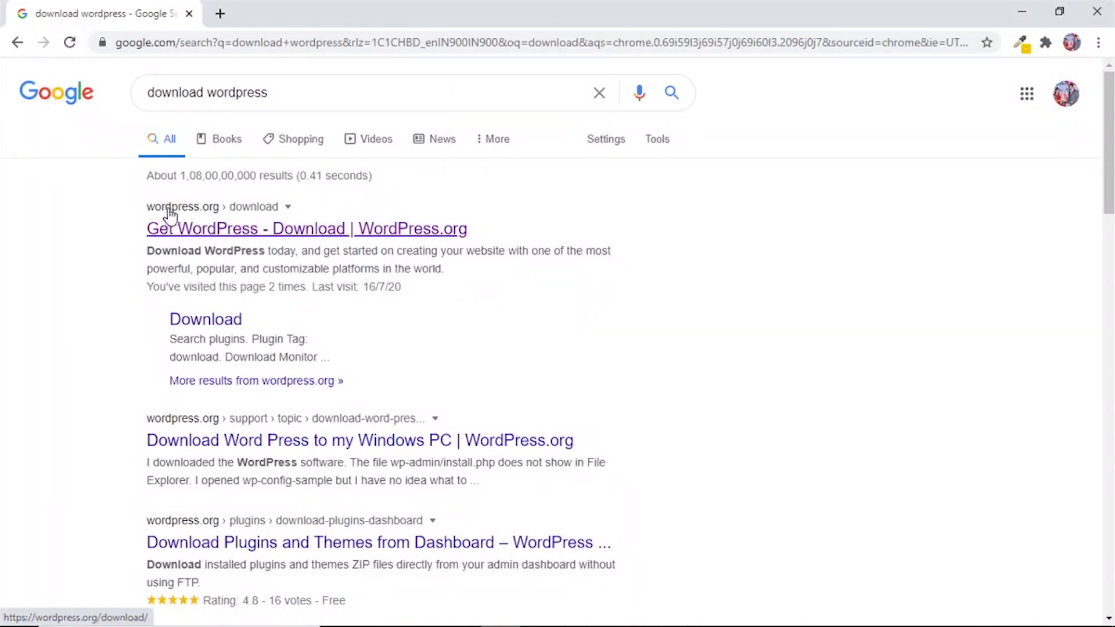
pyautogui.click(199, 219)
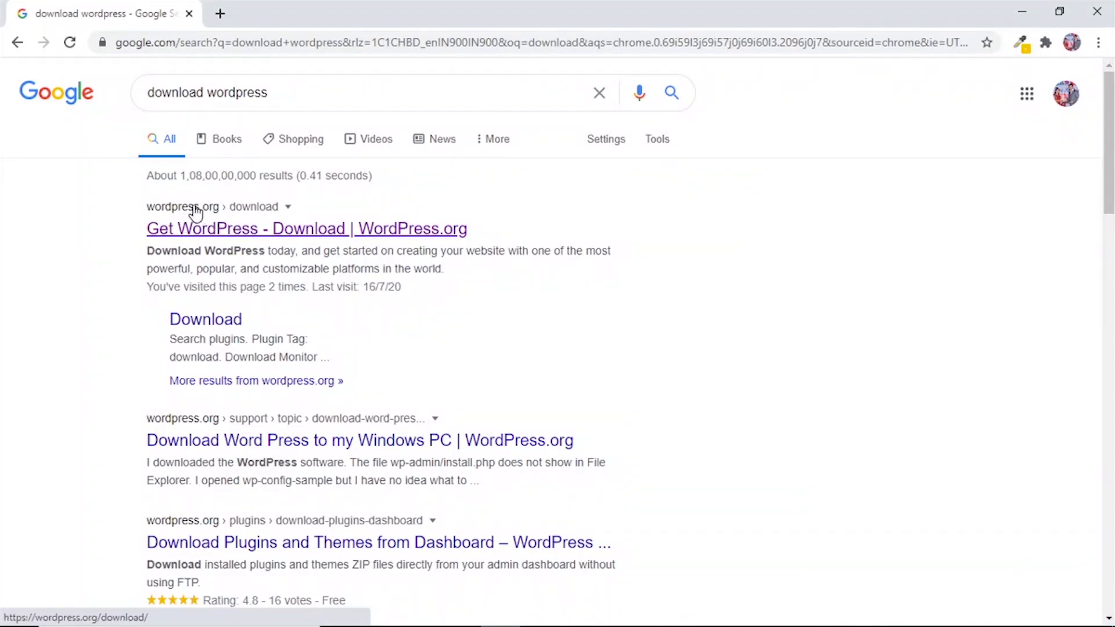
pyautogui.click(229, 235)
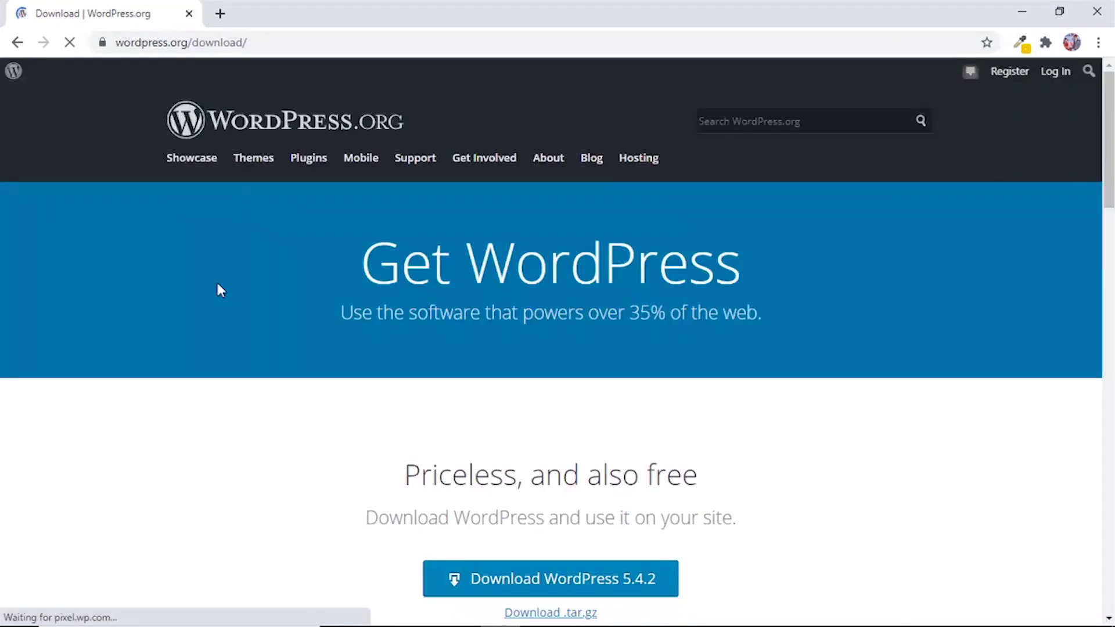
pyautogui.scroll(-3, 590, 480)
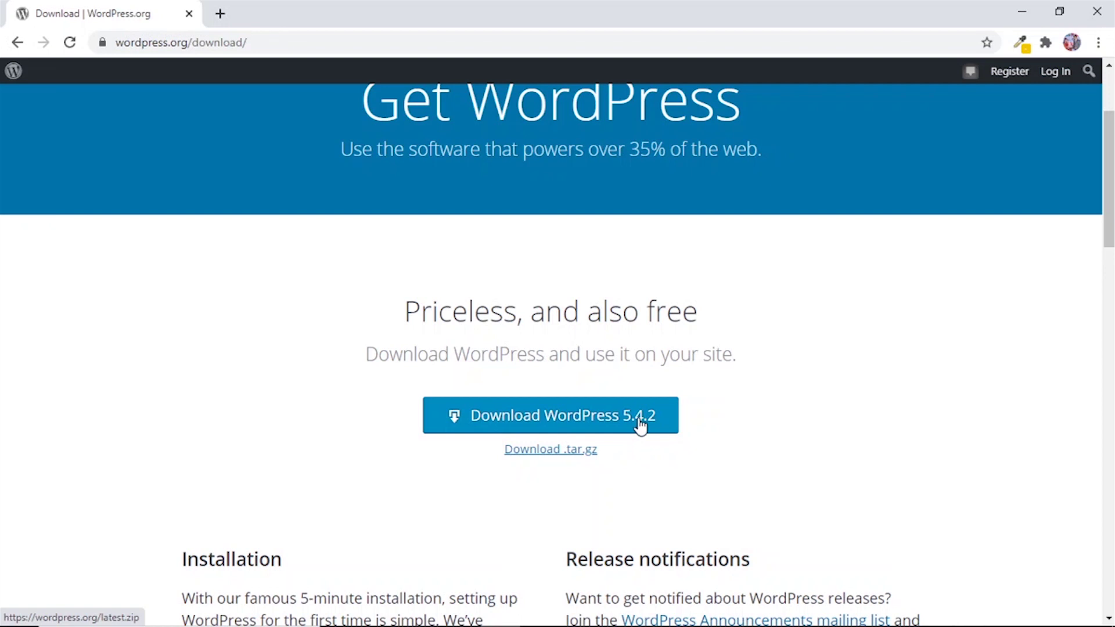
# Download the 12.6 MB wordpress-5.4.2.zip, dismiss the Hooray popup, and show it in its folder.
pyautogui.click(598, 418)
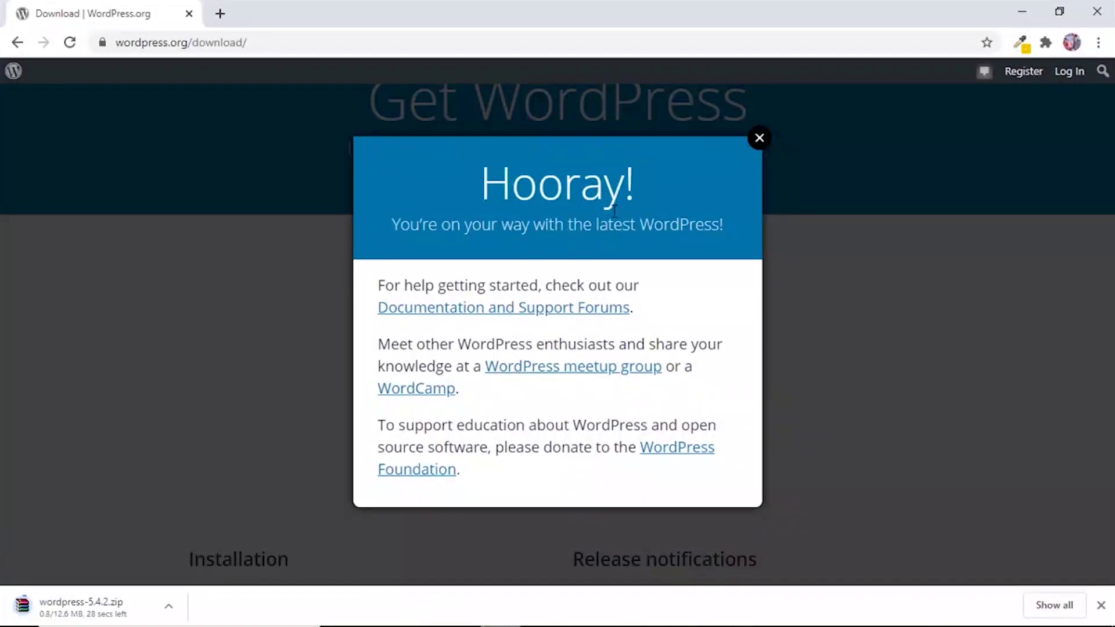
pyautogui.click(759, 140)
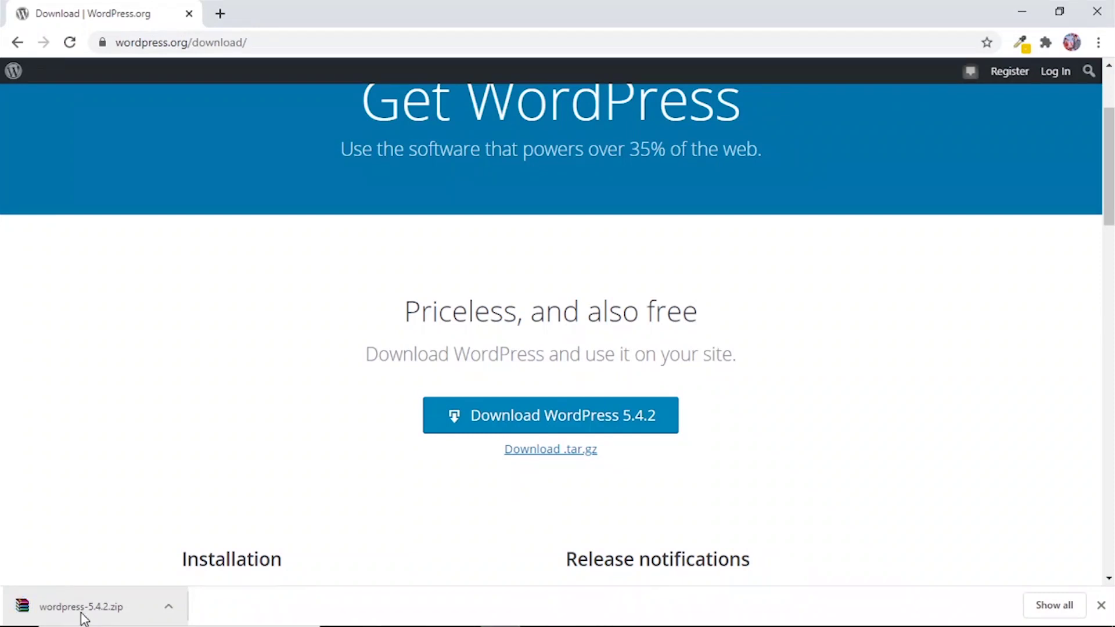
pyautogui.click(167, 607)
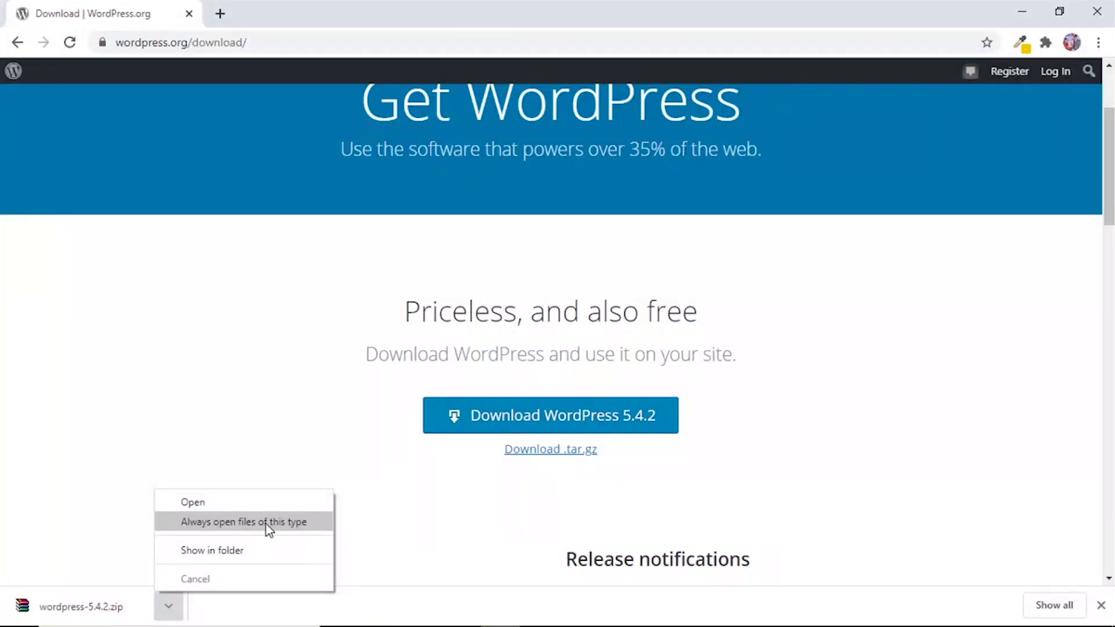
pyautogui.click(220, 551)
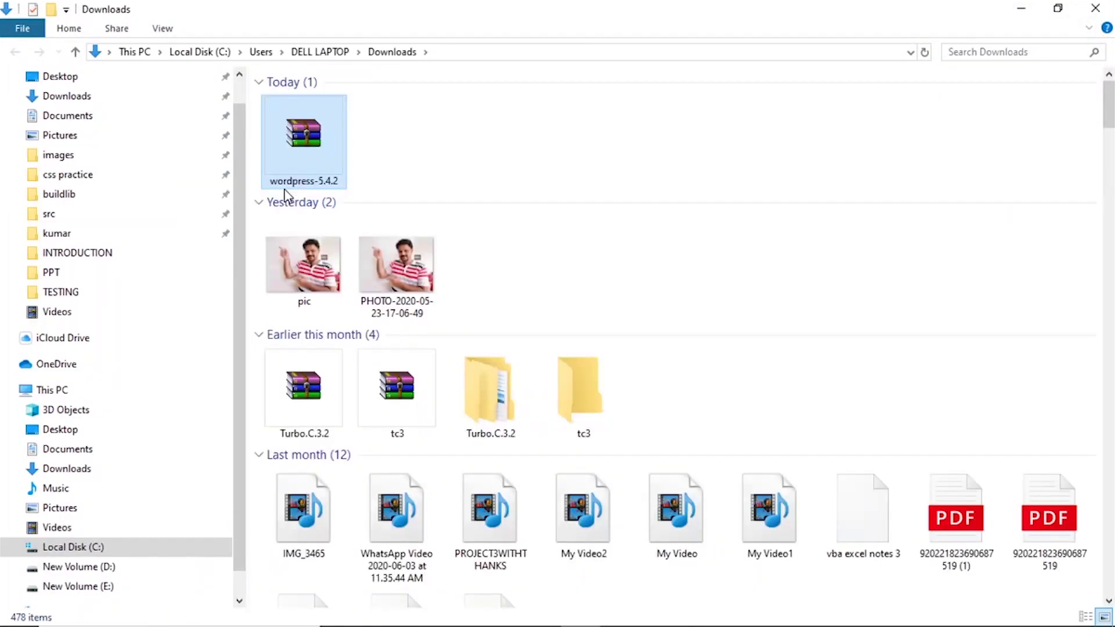
# Extract wordpress-5.4.2.zip here in Downloads, applying the file-replace answer to all files.
pyautogui.rightClick(307, 150)
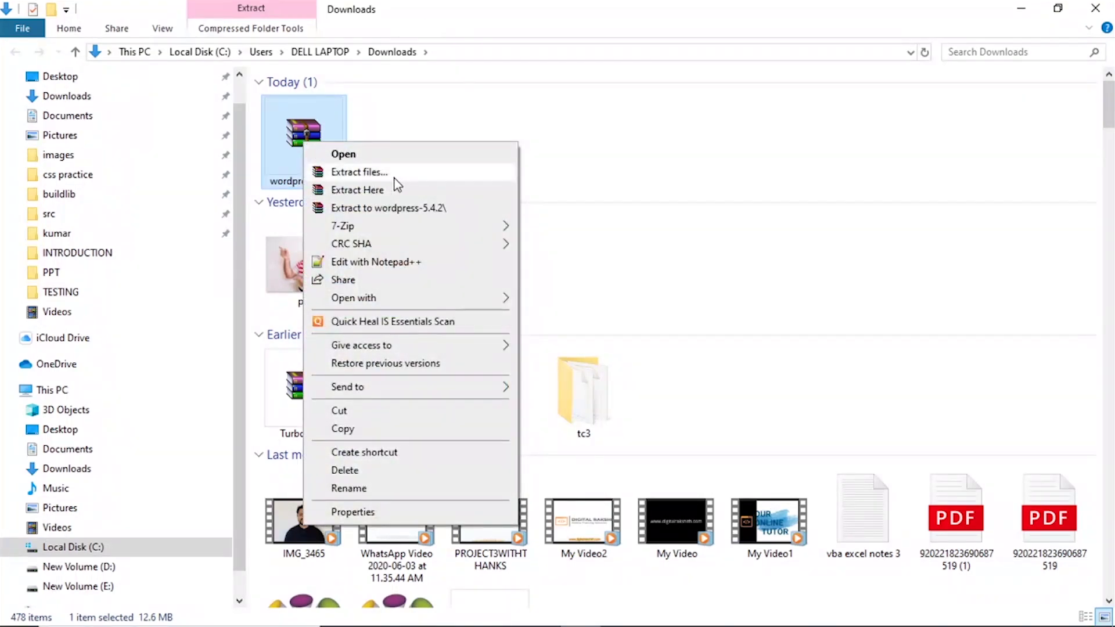
pyautogui.click(366, 193)
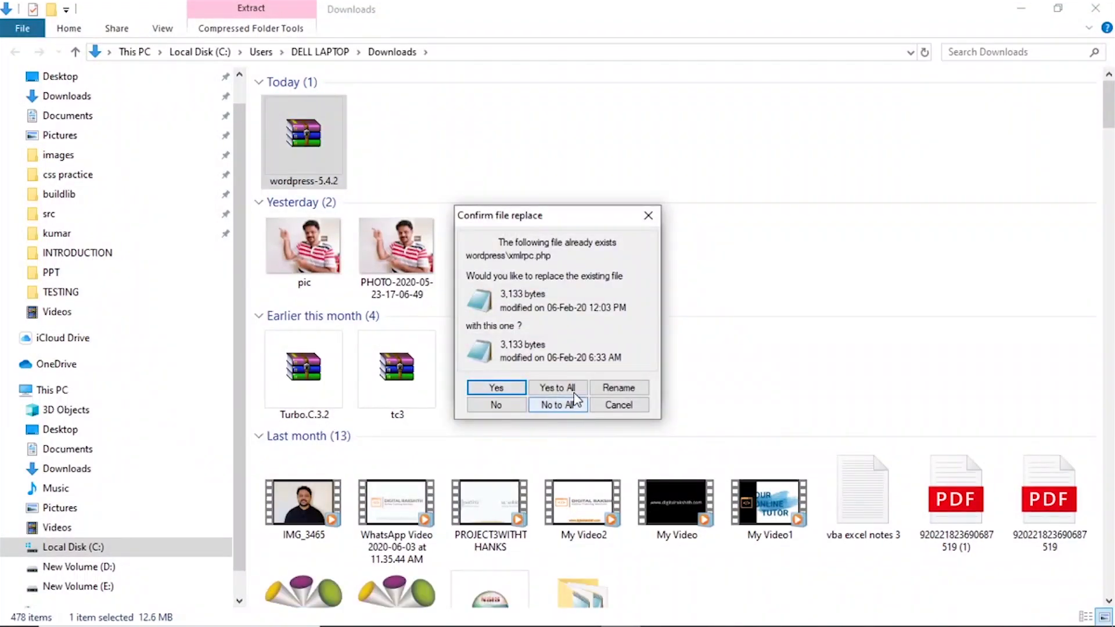
pyautogui.click(563, 388)
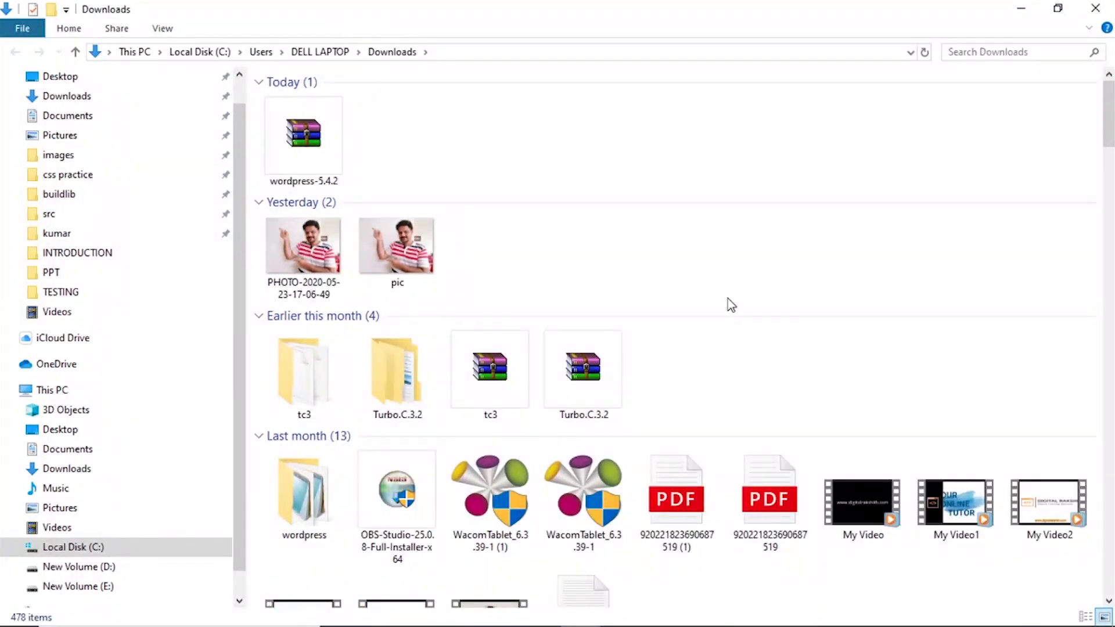
# Open the extracted wordpress folder and confirm it contains wp-admin, wp-content and wp-includes.
pyautogui.click(308, 513)
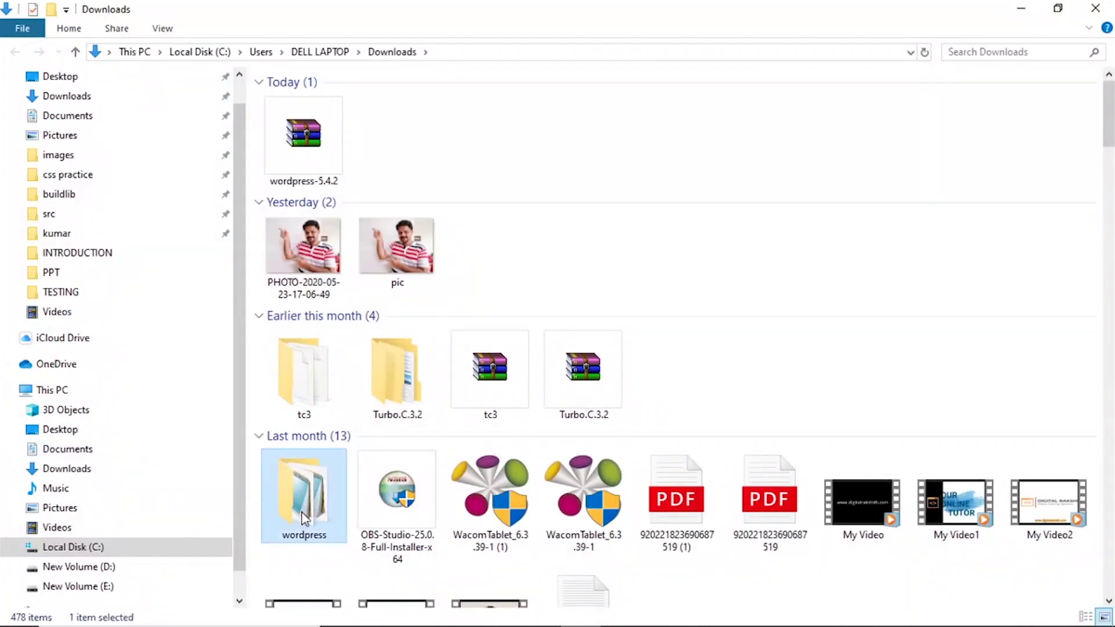
pyautogui.moveTo(307, 511)
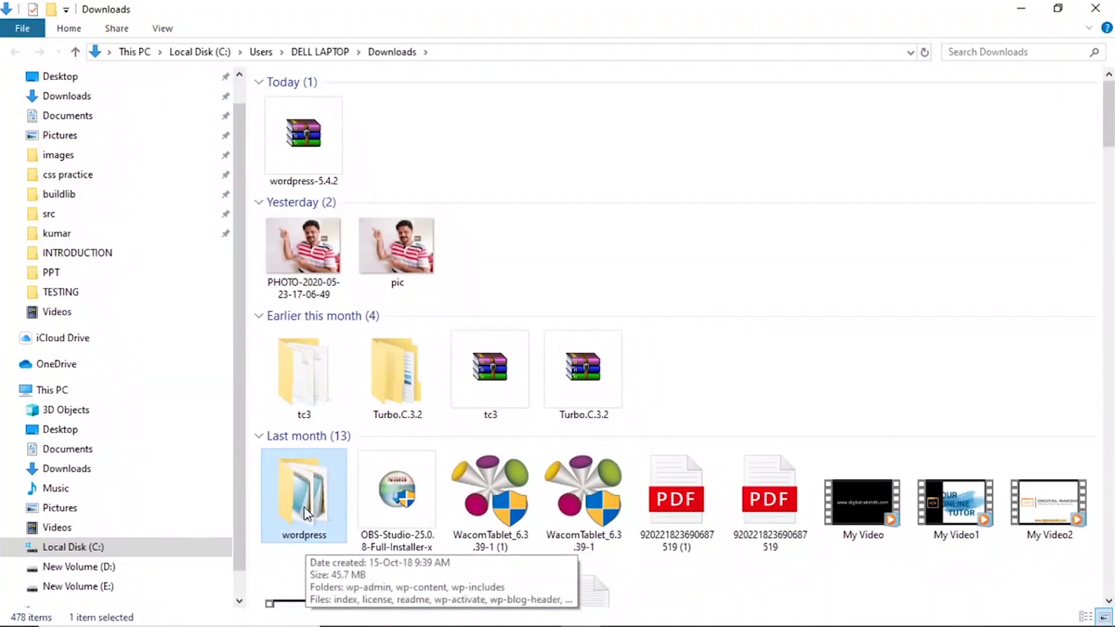
pyautogui.doubleClick(307, 512)
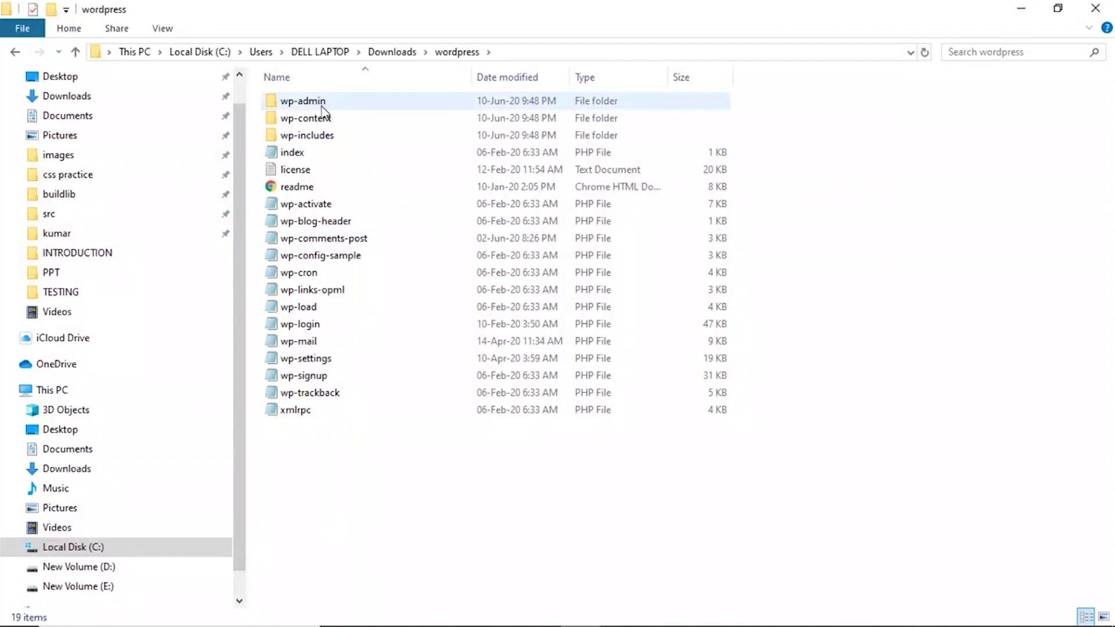
pyautogui.click(16, 51)
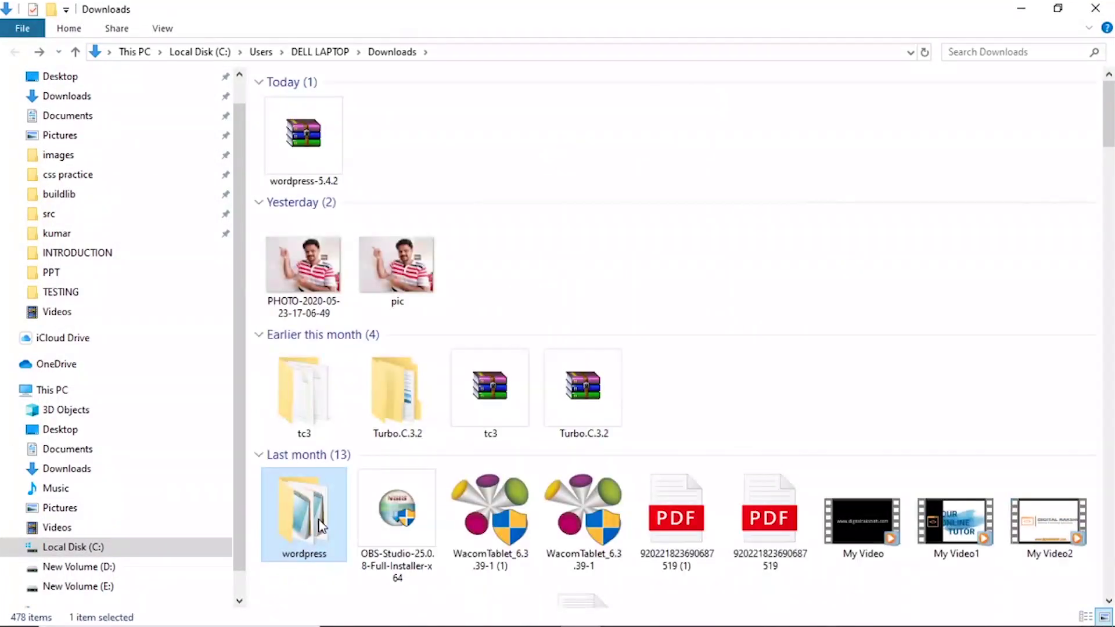
pyautogui.scroll(-3, 307, 523)
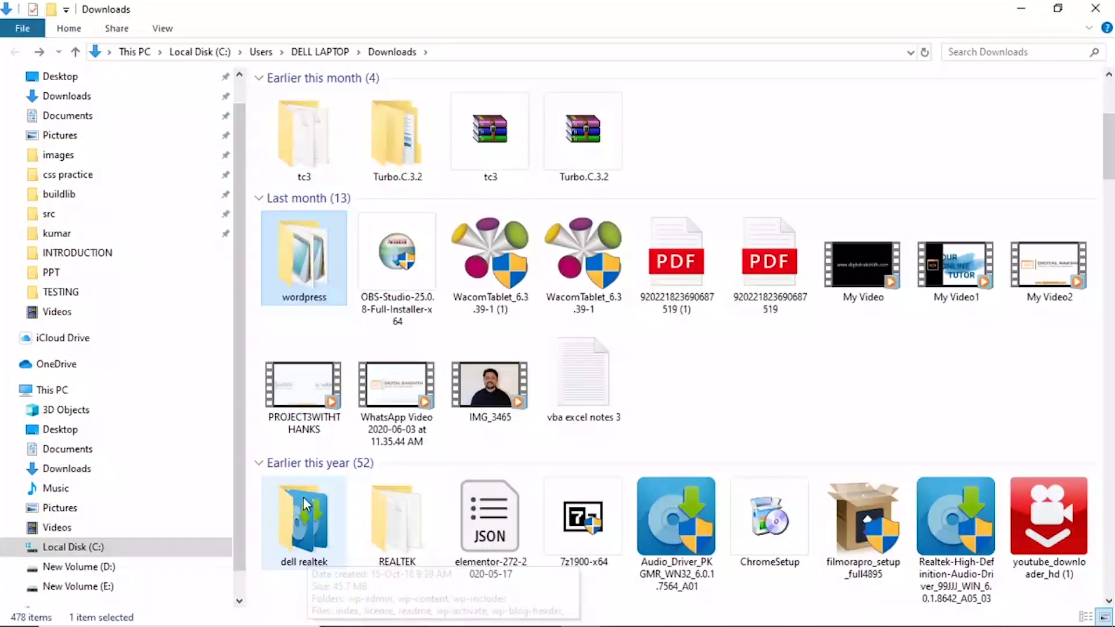
pyautogui.moveTo(315, 287)
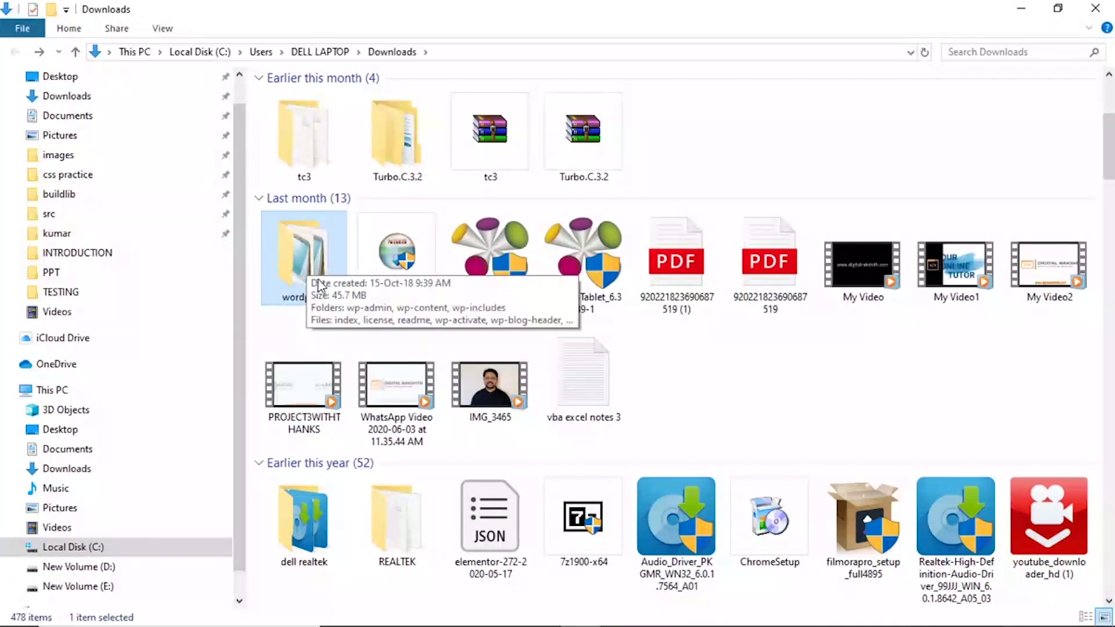
pyautogui.doubleClick(312, 271)
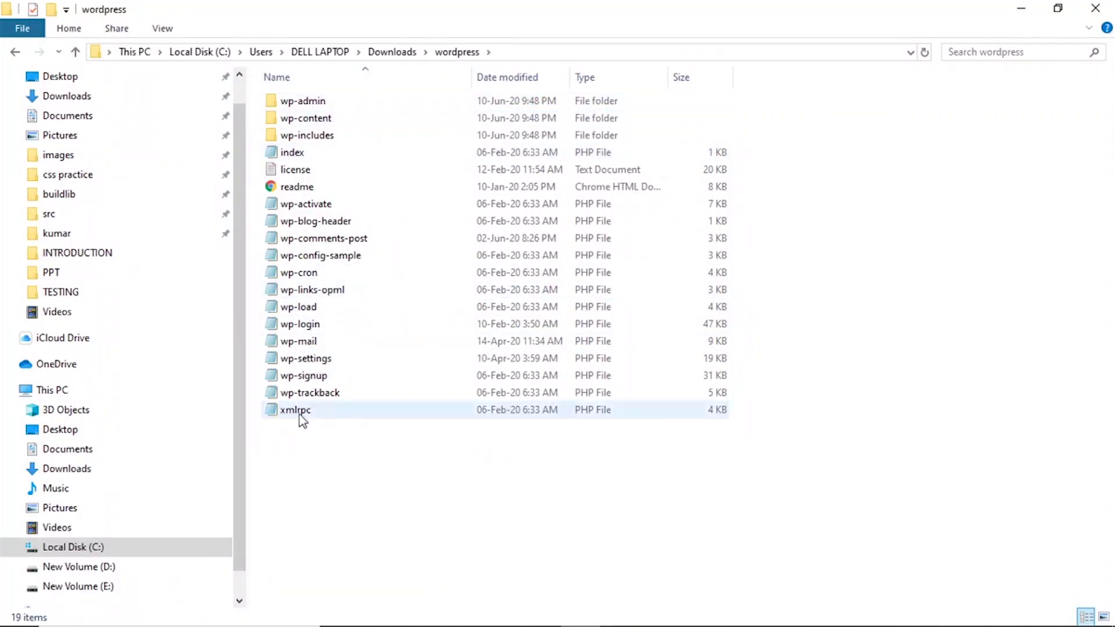
pyautogui.click(15, 53)
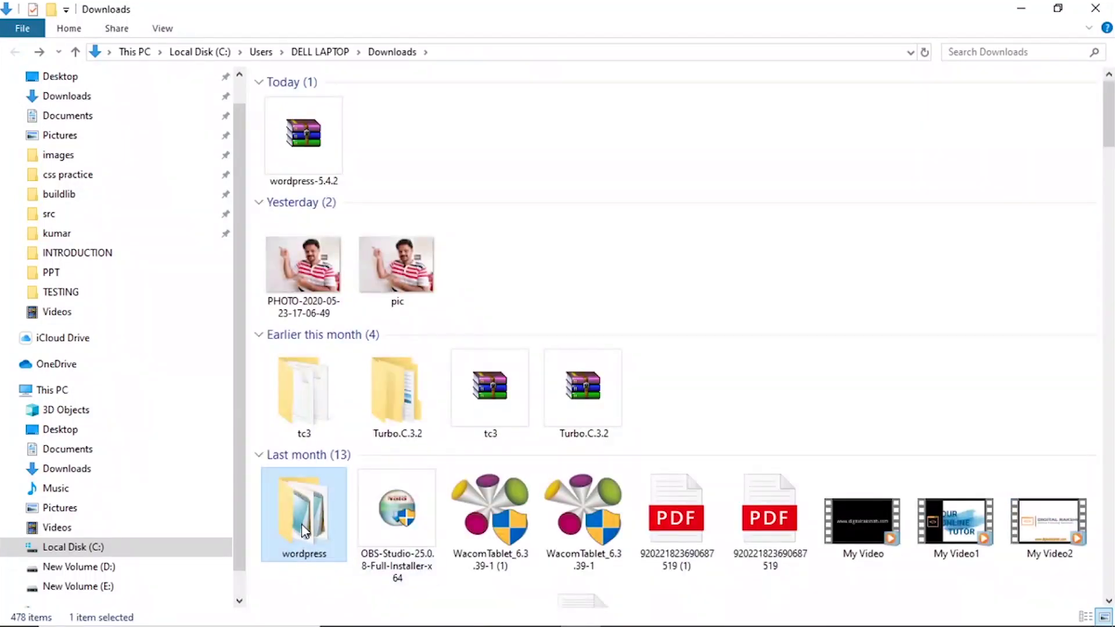
pyautogui.doubleClick(306, 530)
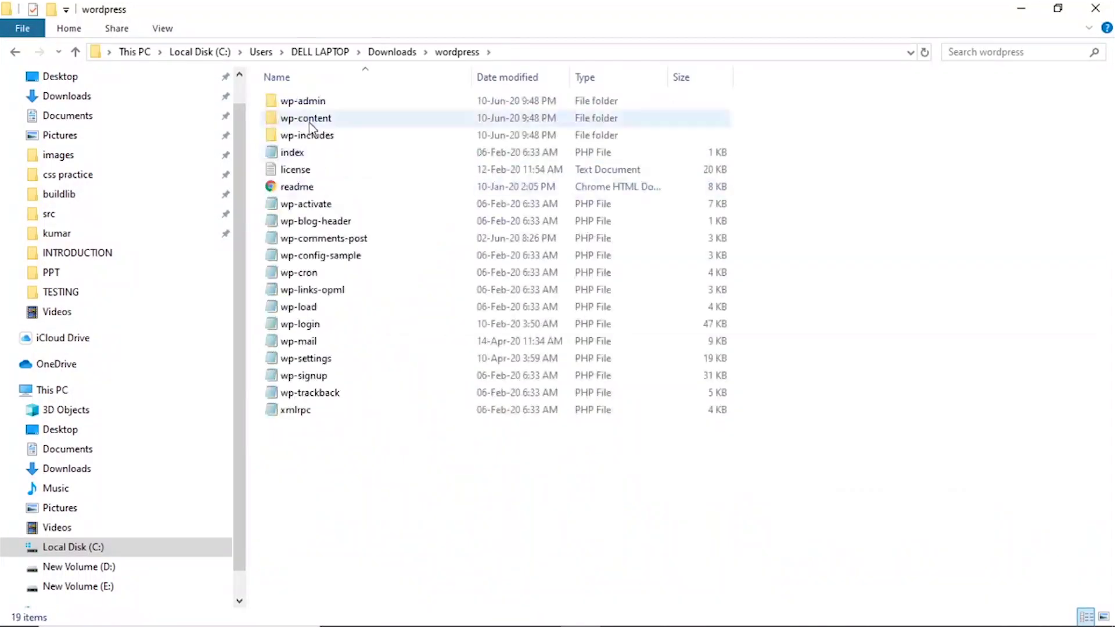
pyautogui.click(16, 52)
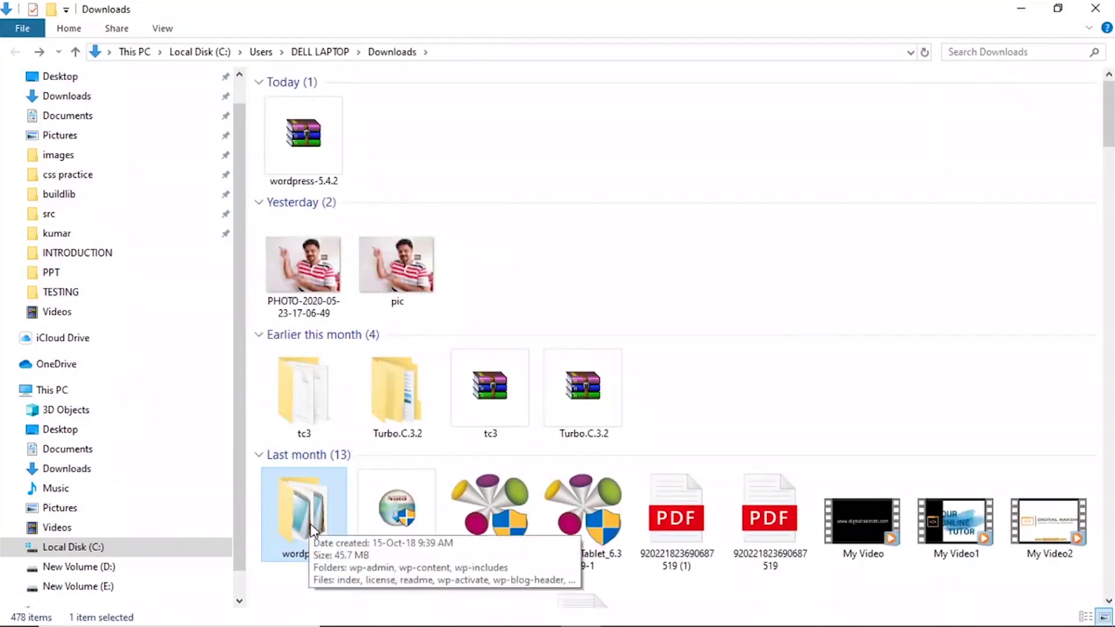
pyautogui.doubleClick(312, 529)
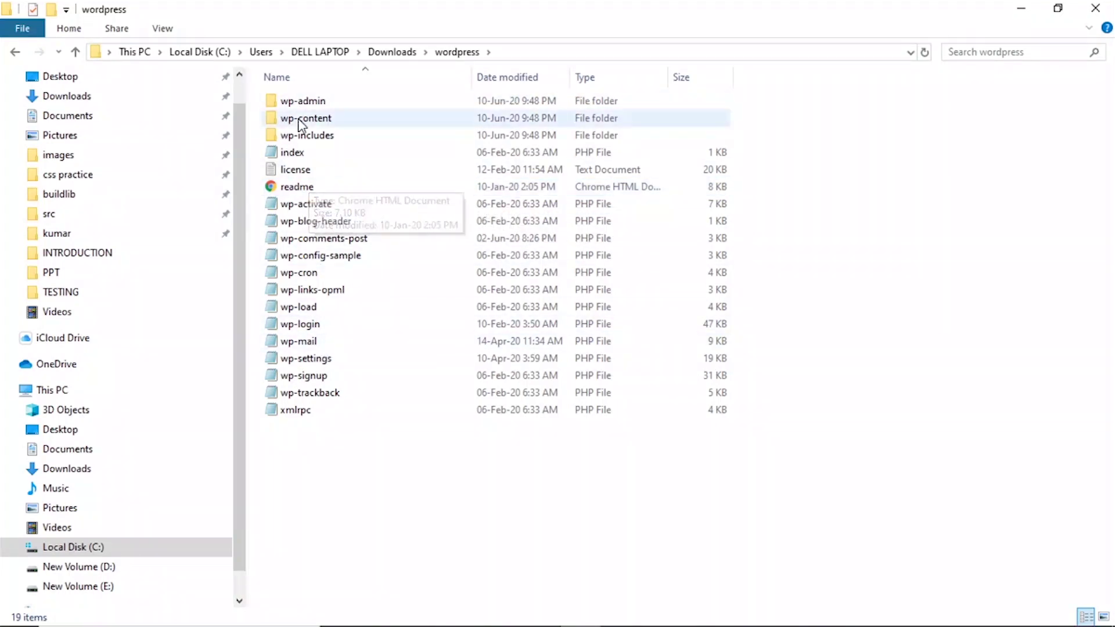
pyautogui.click(324, 102)
pyautogui.click(314, 135)
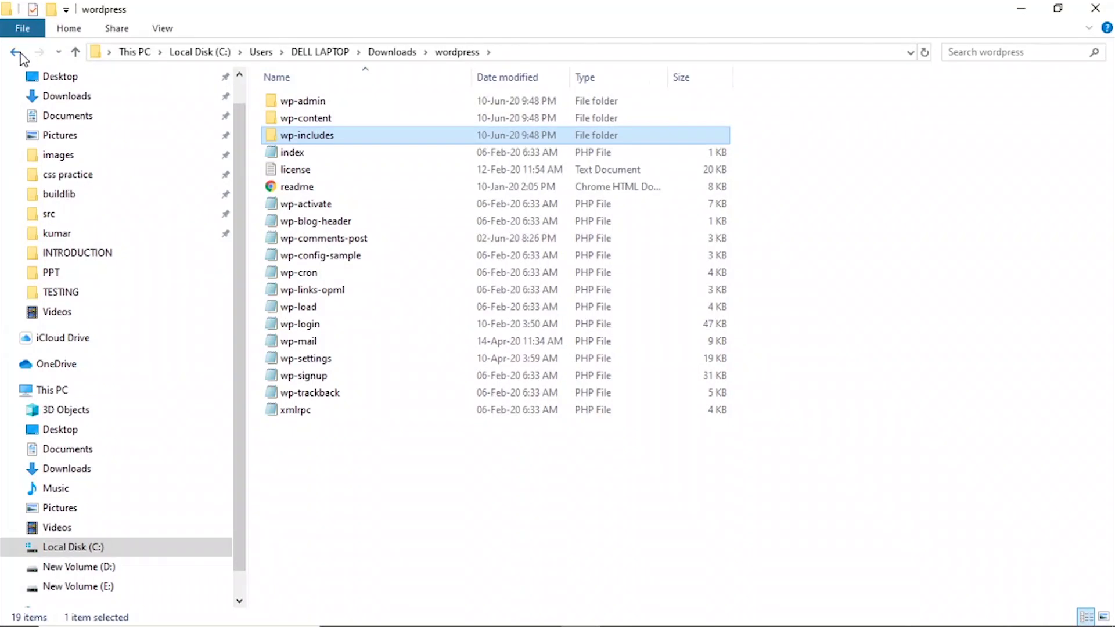
# Back in Downloads, copy the wordpress folder.
pyautogui.click(17, 52)
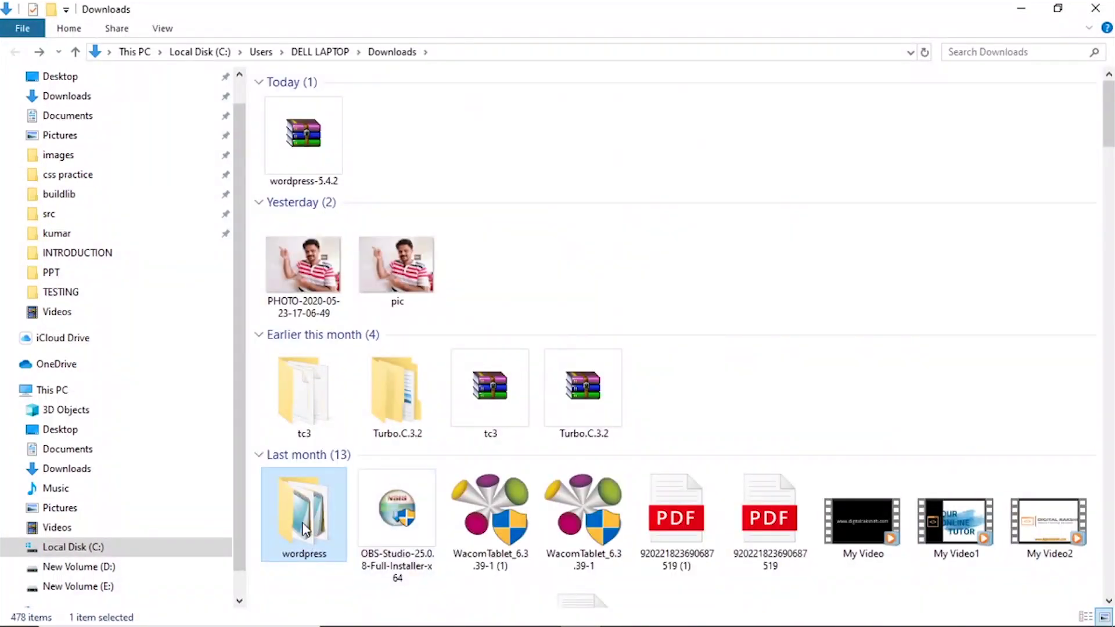
pyautogui.rightClick(303, 523)
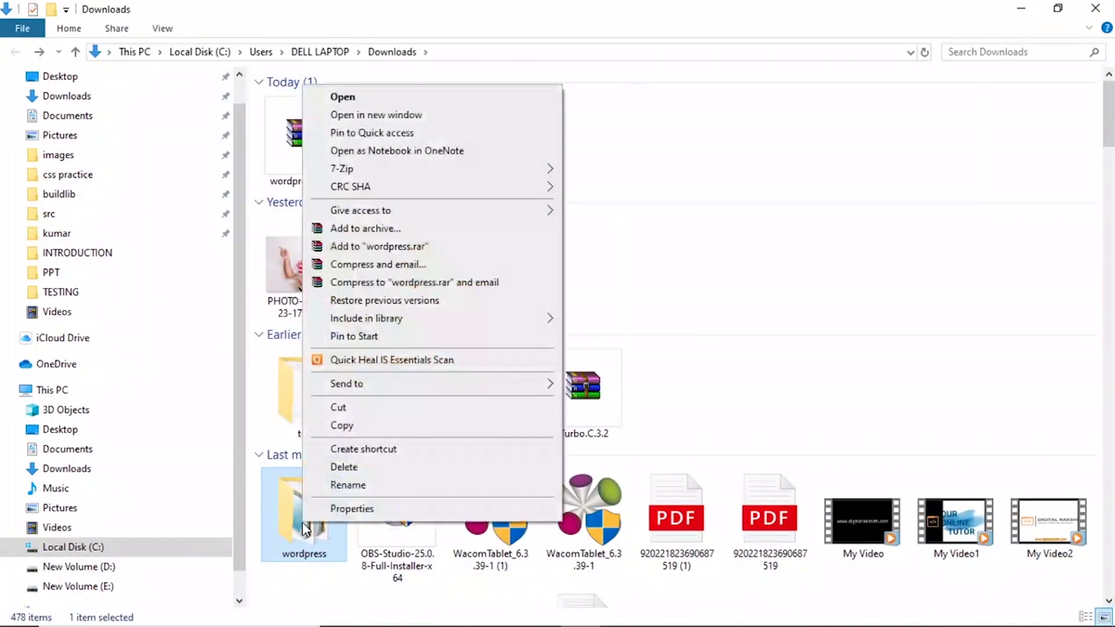
pyautogui.click(341, 425)
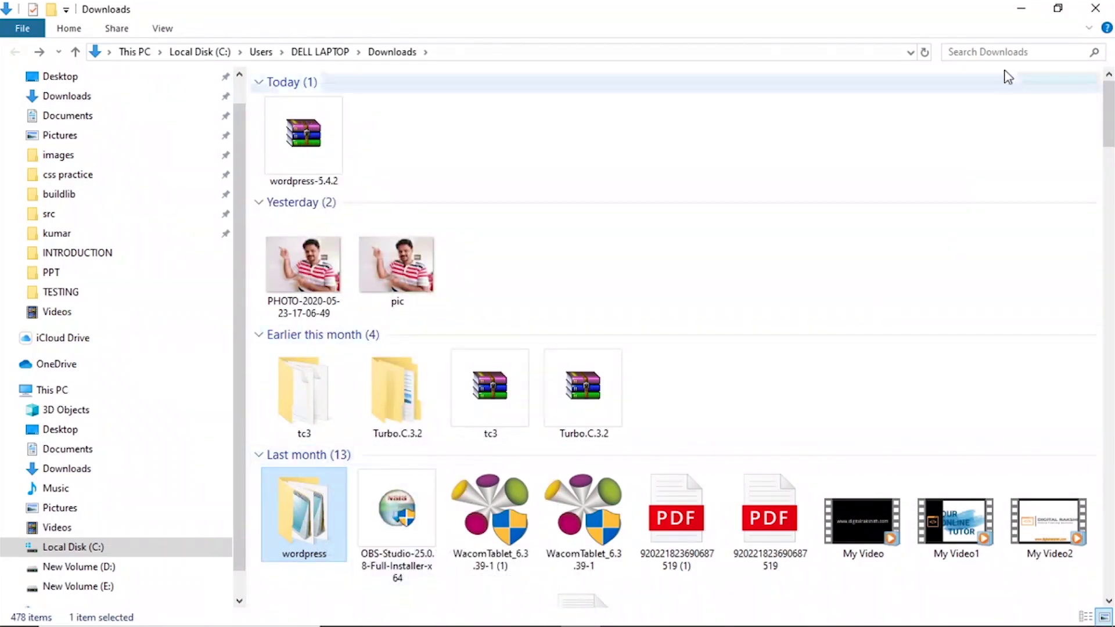
# Search 'download xam' and get the 64-bit XAMPP 7.2.32 Windows installer from apachefriends.org.
pyautogui.click(1021, 9)
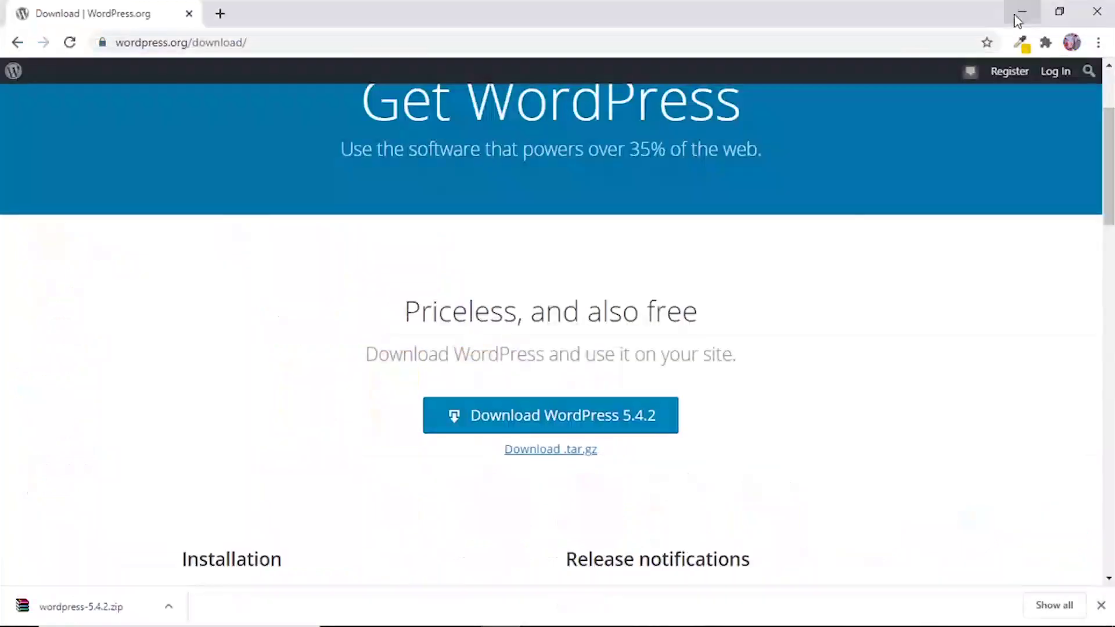
pyautogui.click(256, 43)
pyautogui.write('download xampp')
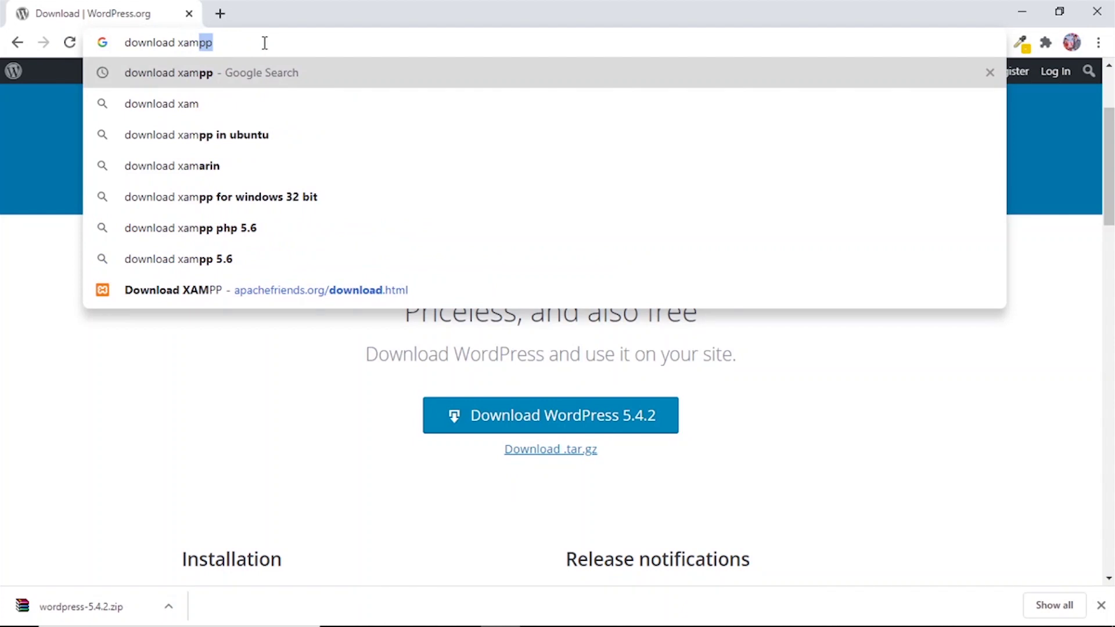
pyautogui.press('Return')
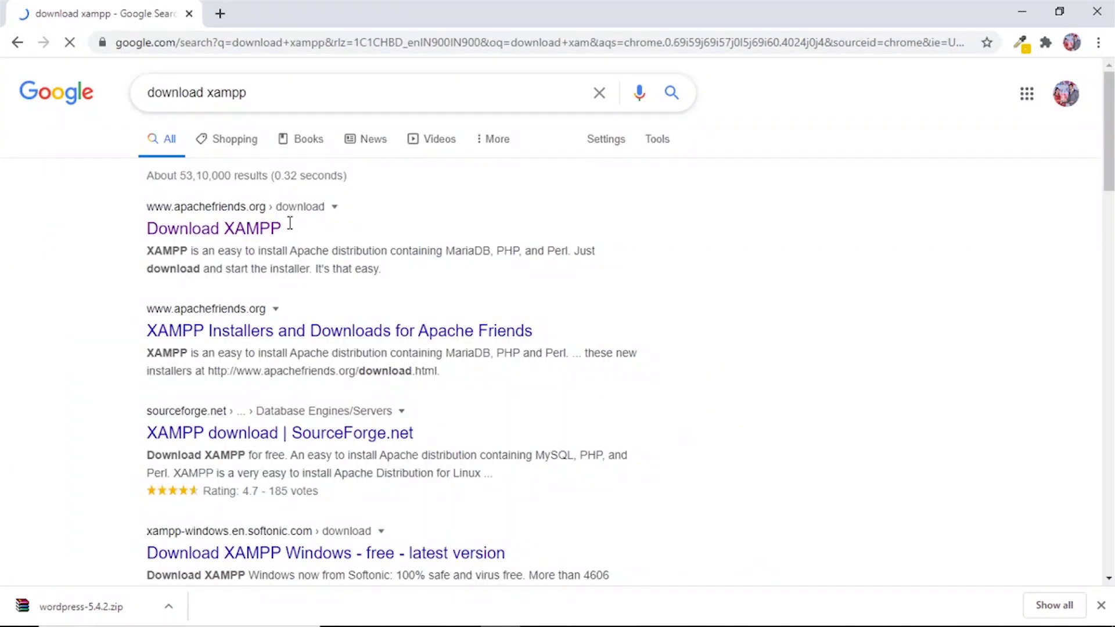
pyautogui.click(256, 221)
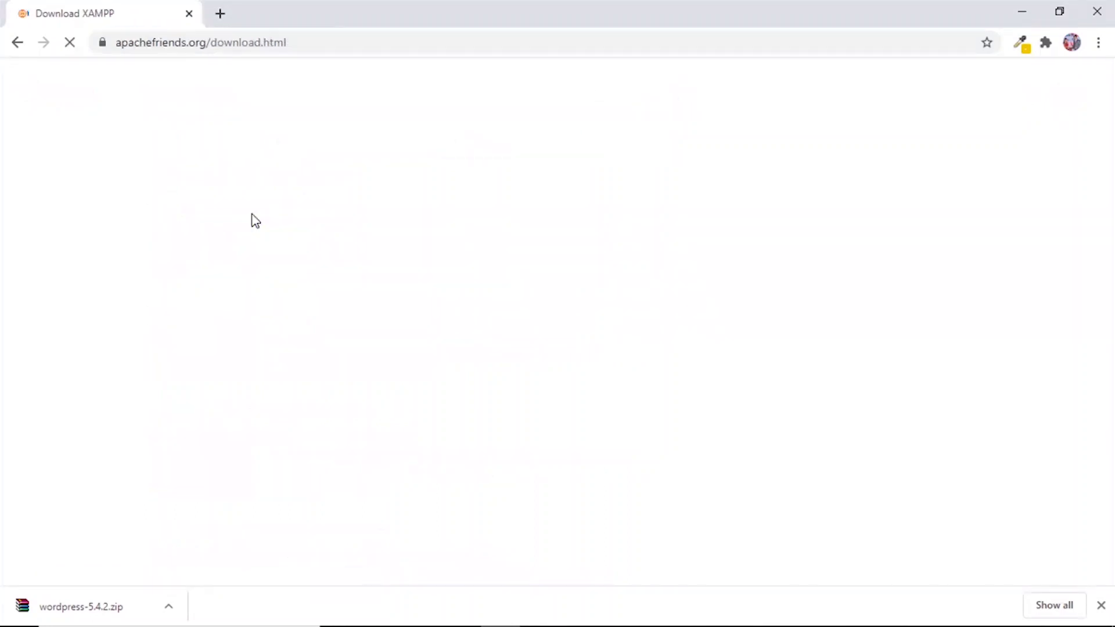
pyautogui.scroll(-1, 226, 416)
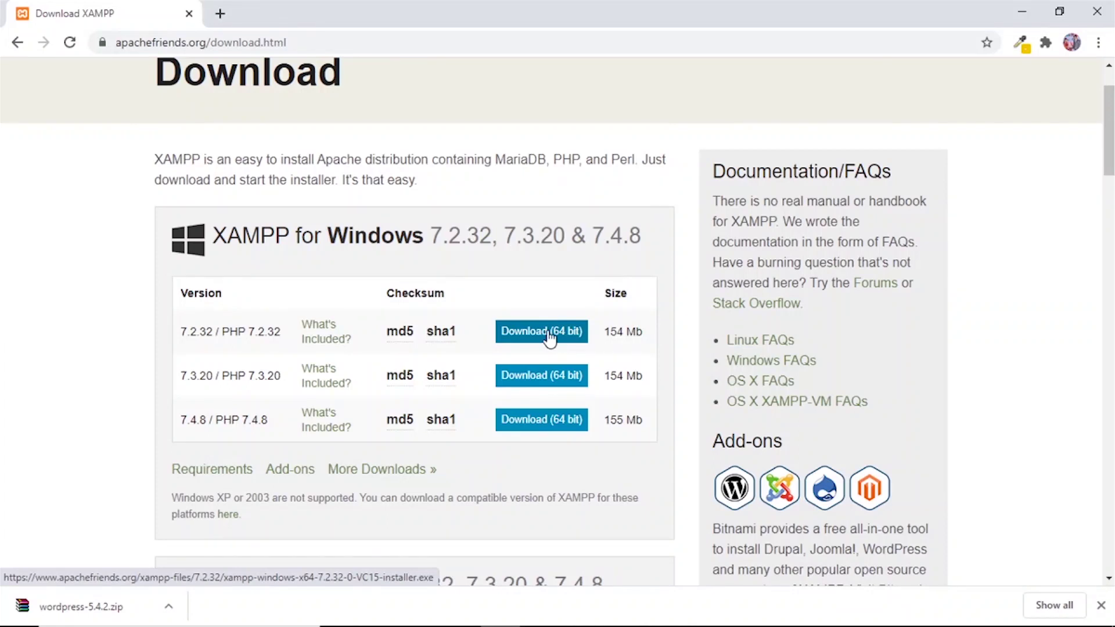
pyautogui.click(525, 342)
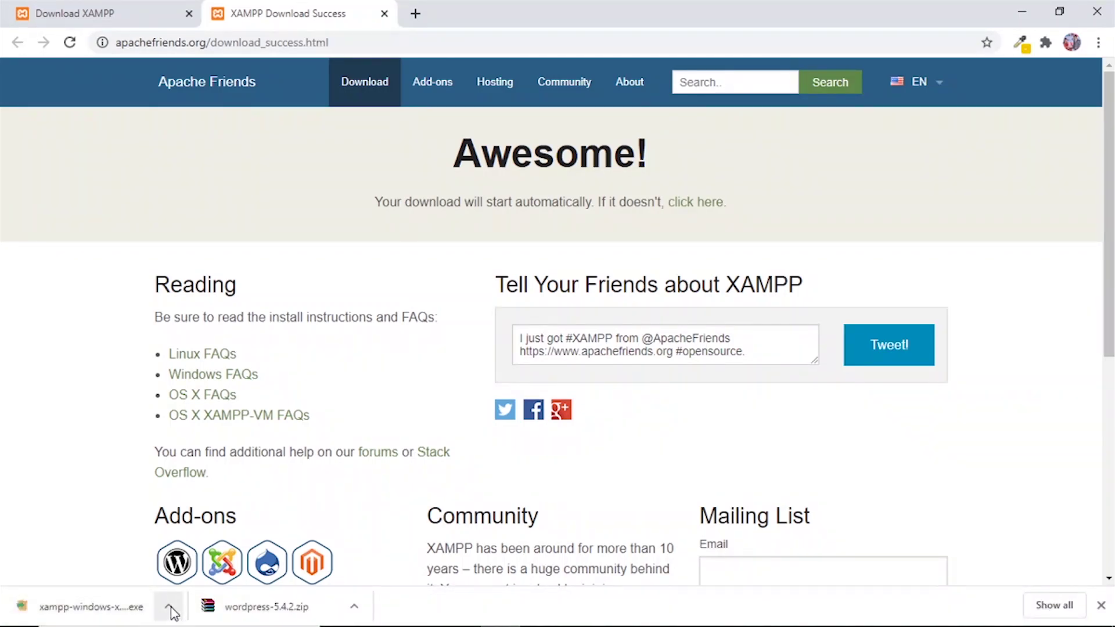
# Run xampp-windows-x64-7.2.32-0-VC15-installer.exe from Chrome's download bar.
pyautogui.click(169, 607)
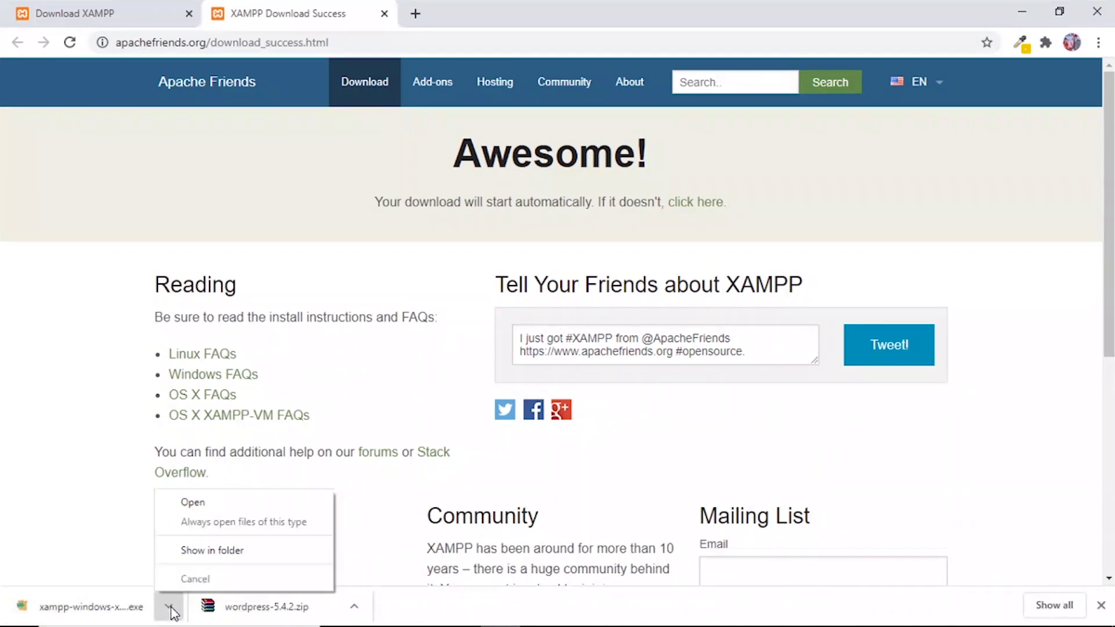
pyautogui.click(193, 503)
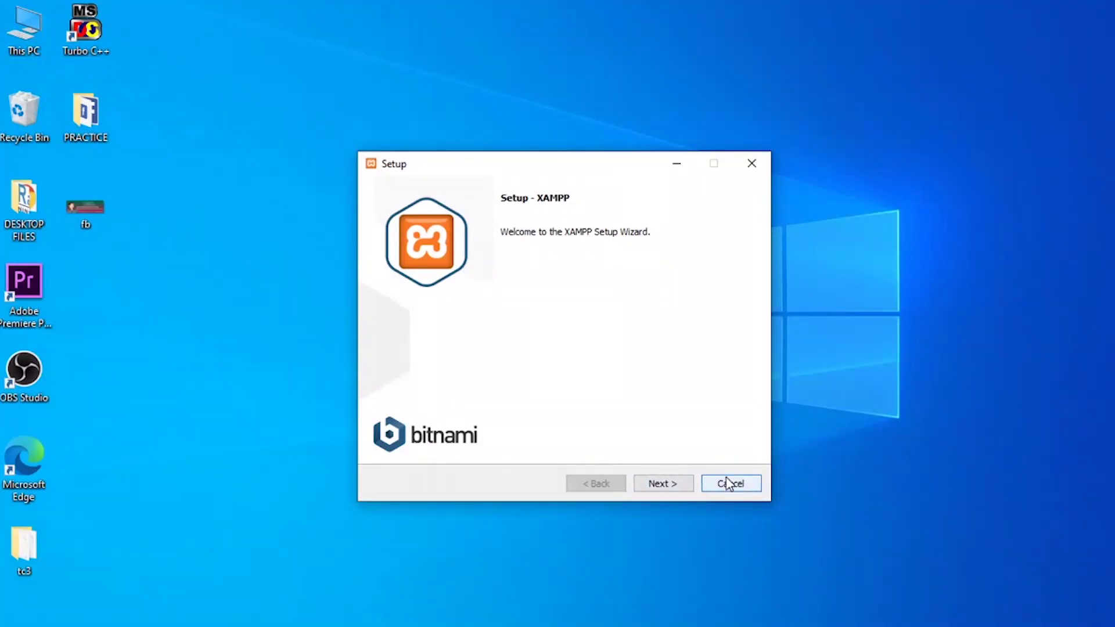
# Abort the XAMPP setup wizard, then copy the wordpress folder from Downloads.
pyautogui.click(758, 171)
pyautogui.click(541, 331)
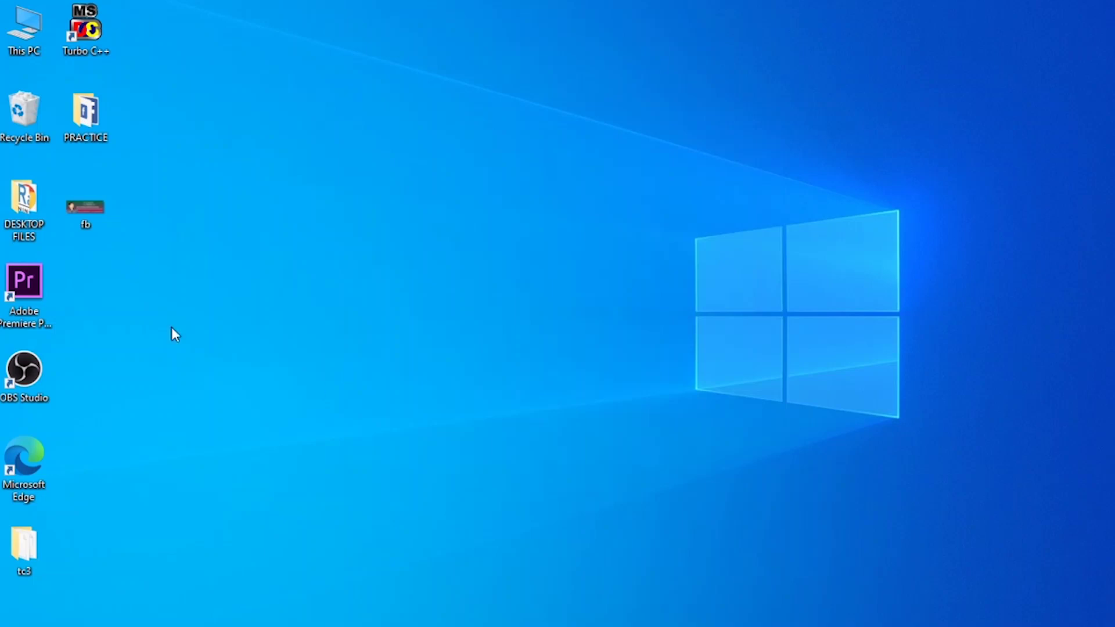
pyautogui.doubleClick(26, 40)
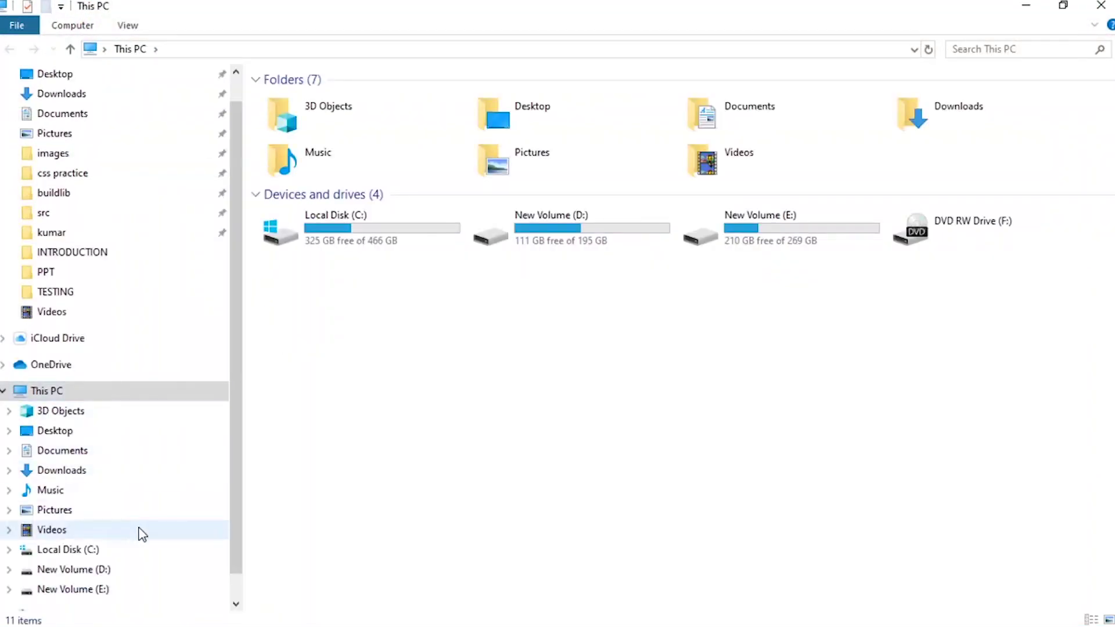
pyautogui.click(64, 94)
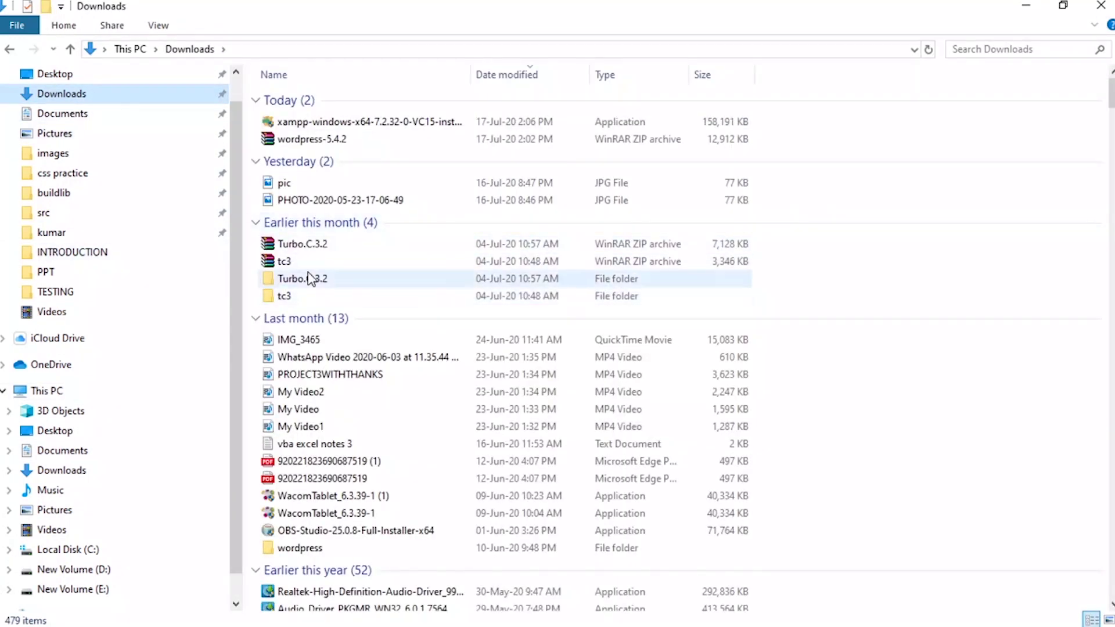
pyautogui.rightClick(297, 551)
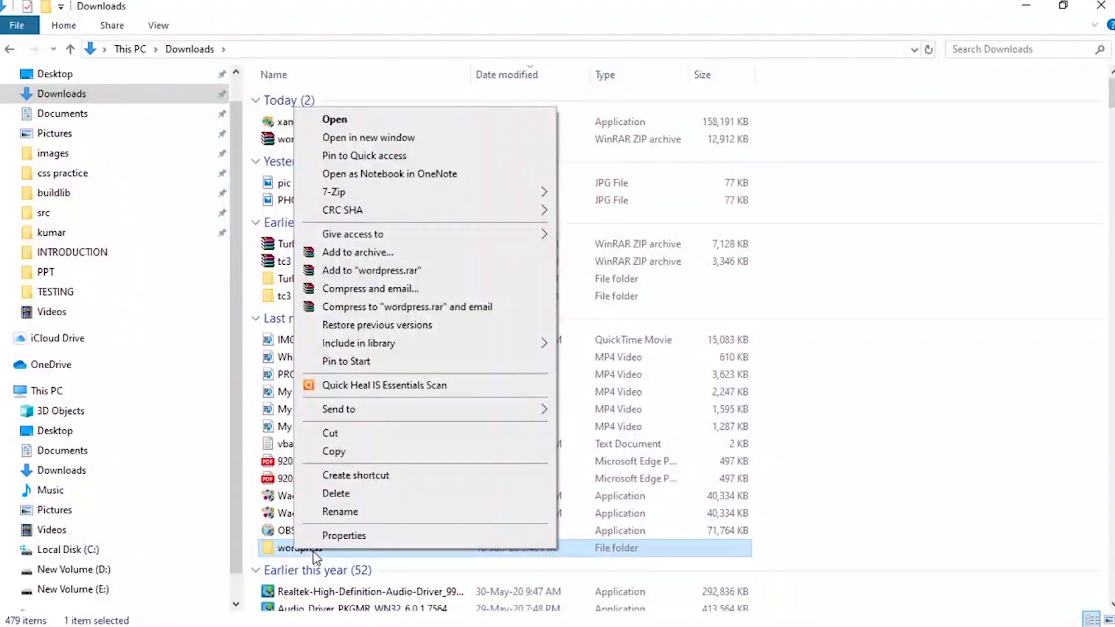
pyautogui.click(372, 451)
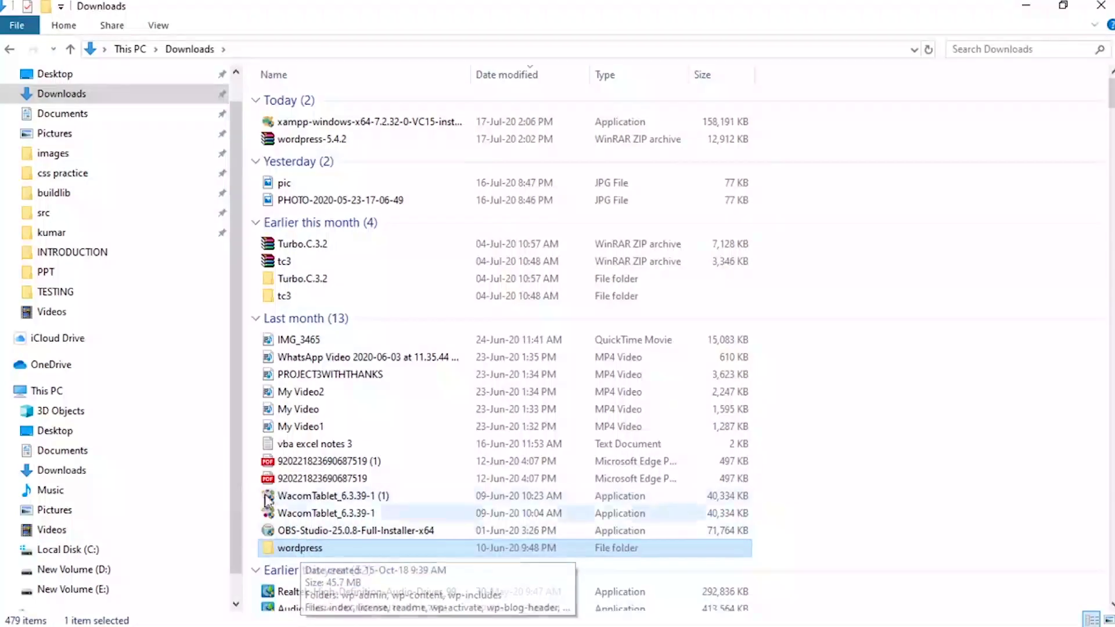
# Open Local Disk (C:) and select its xampp folder.
pyautogui.scroll(-1, 129, 473)
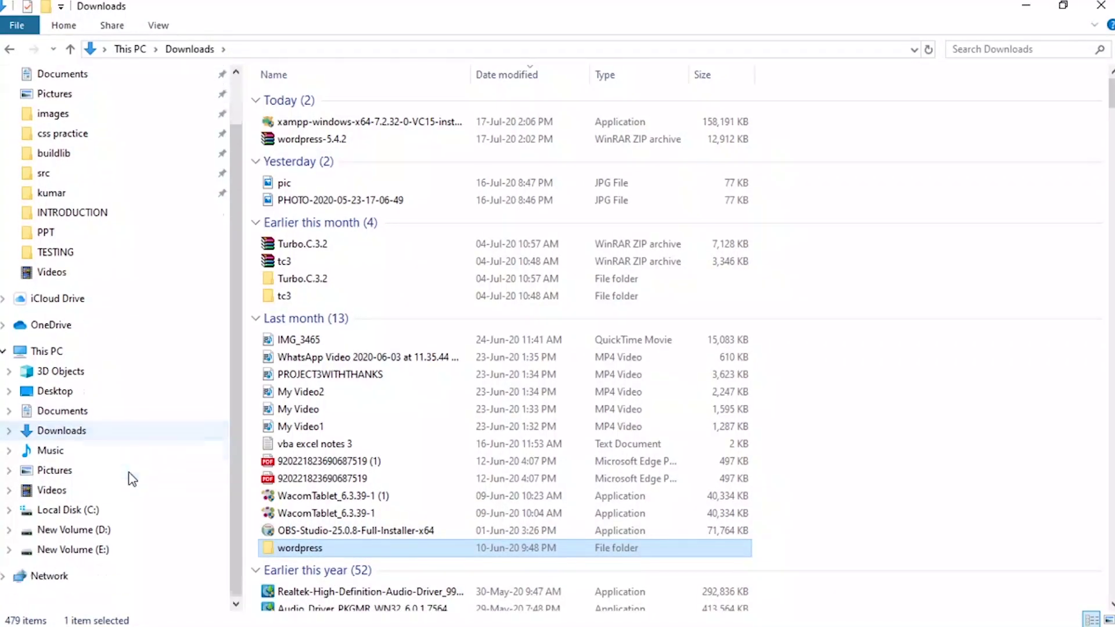
pyautogui.click(98, 512)
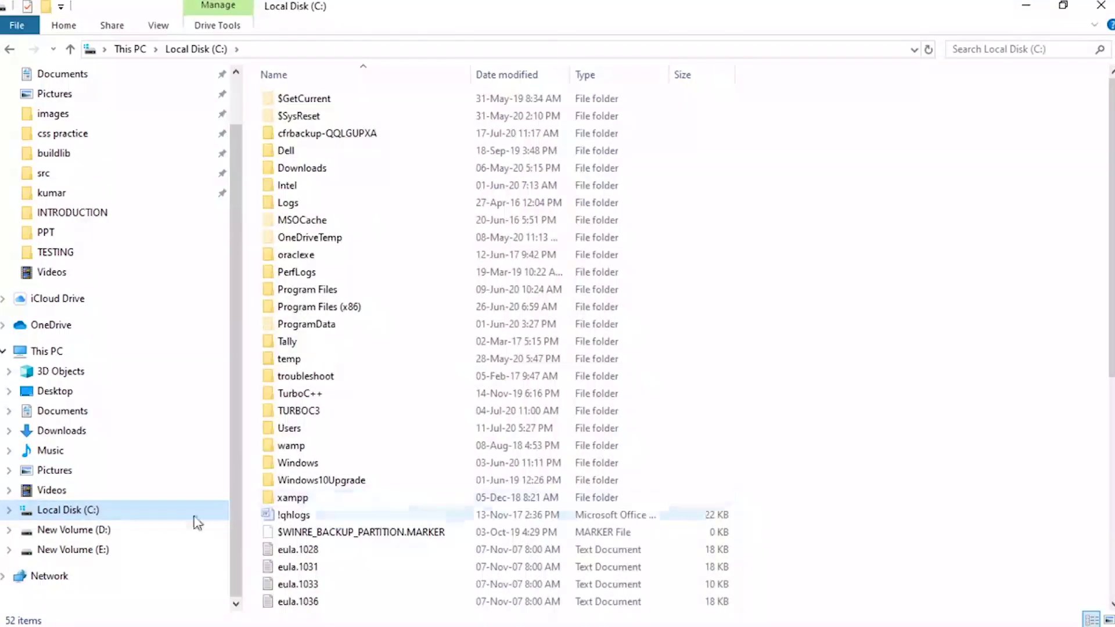
pyautogui.click(305, 503)
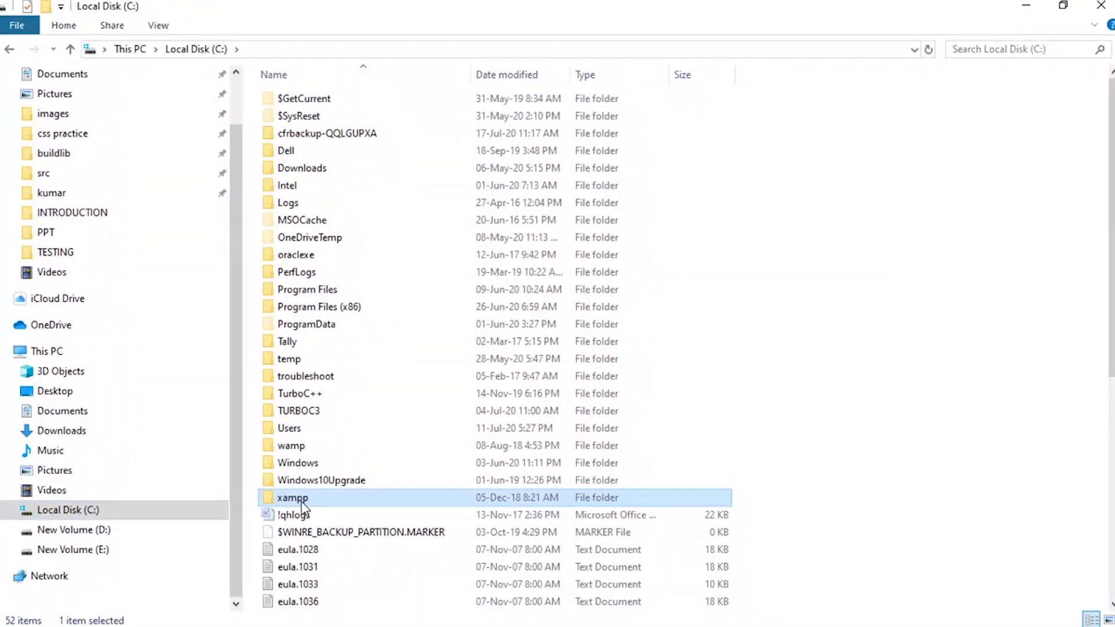
# Paste the copied wordpress folder into C:\xampp\htdocs.
pyautogui.doubleClick(302, 504)
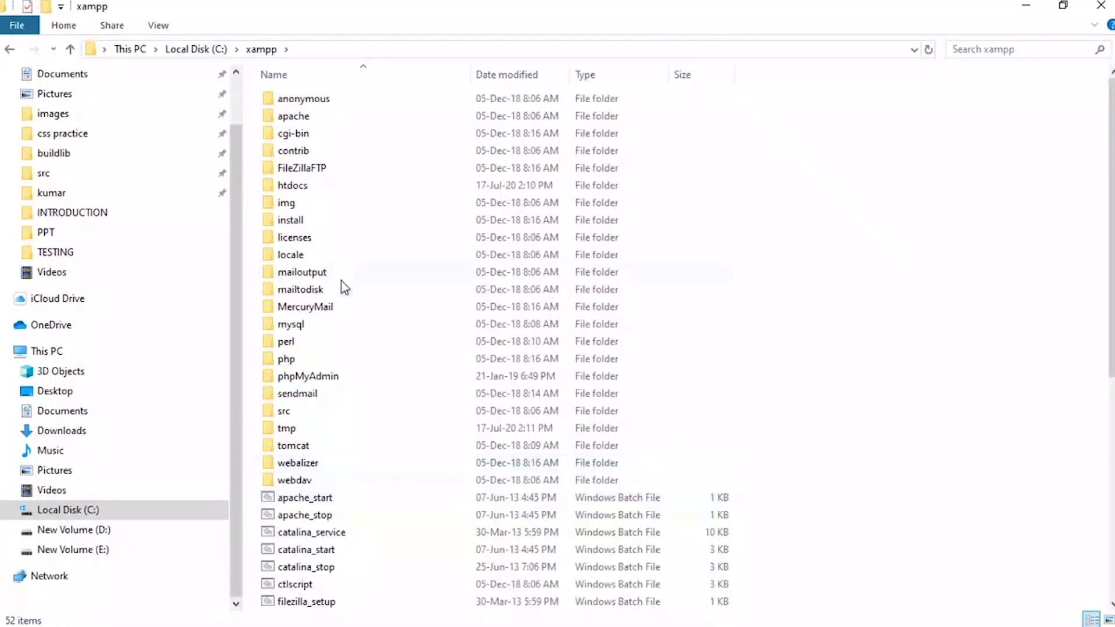
pyautogui.click(288, 187)
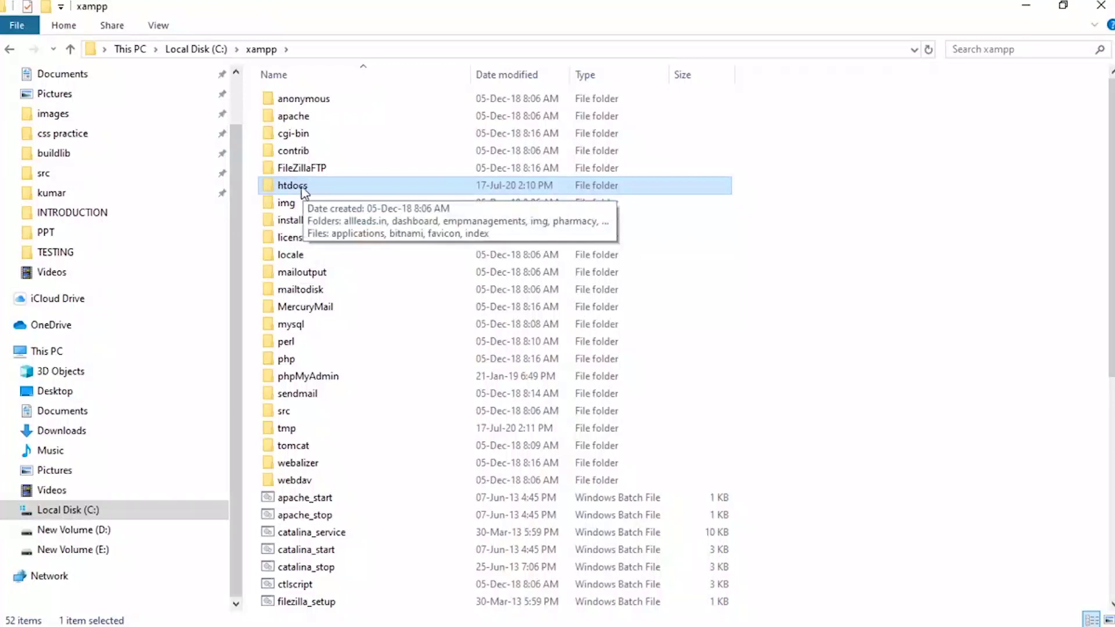
pyautogui.doubleClick(285, 186)
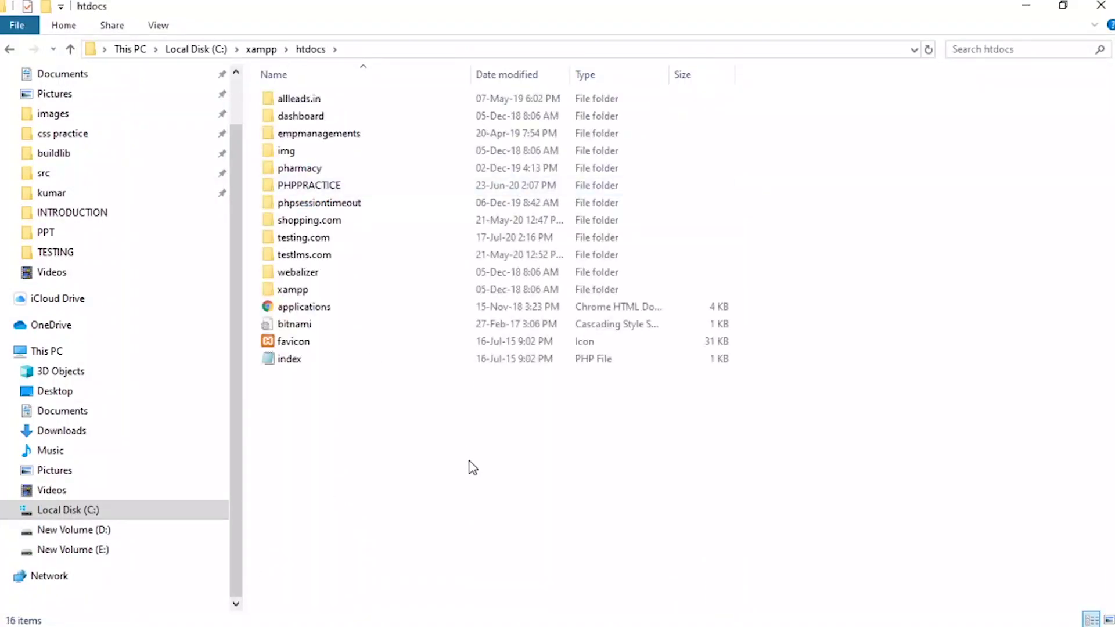
pyautogui.rightClick(469, 464)
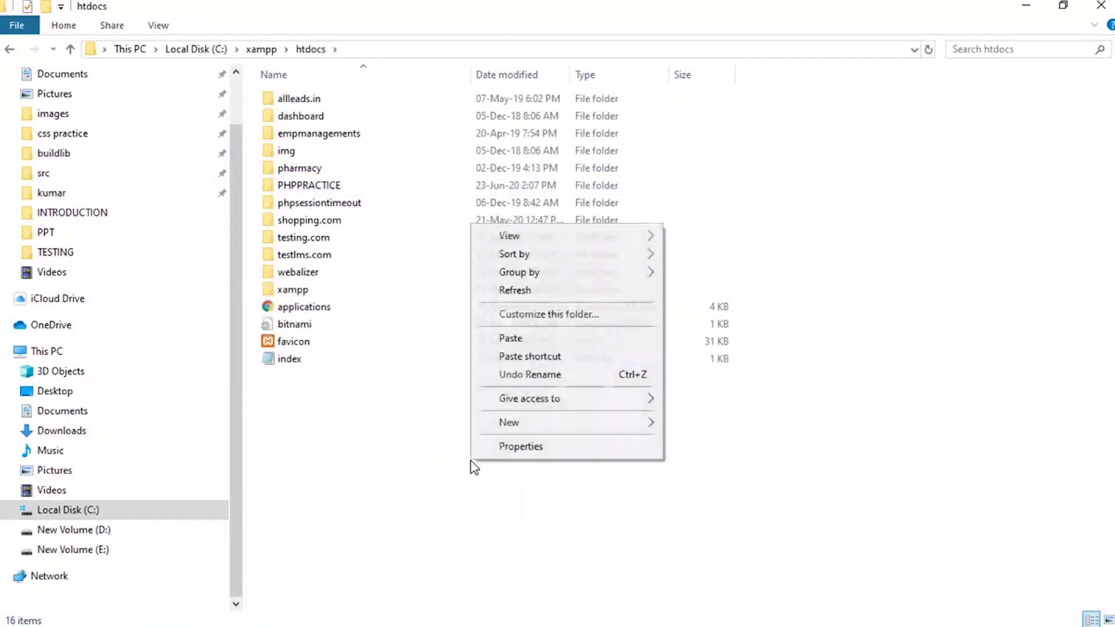
pyautogui.click(511, 339)
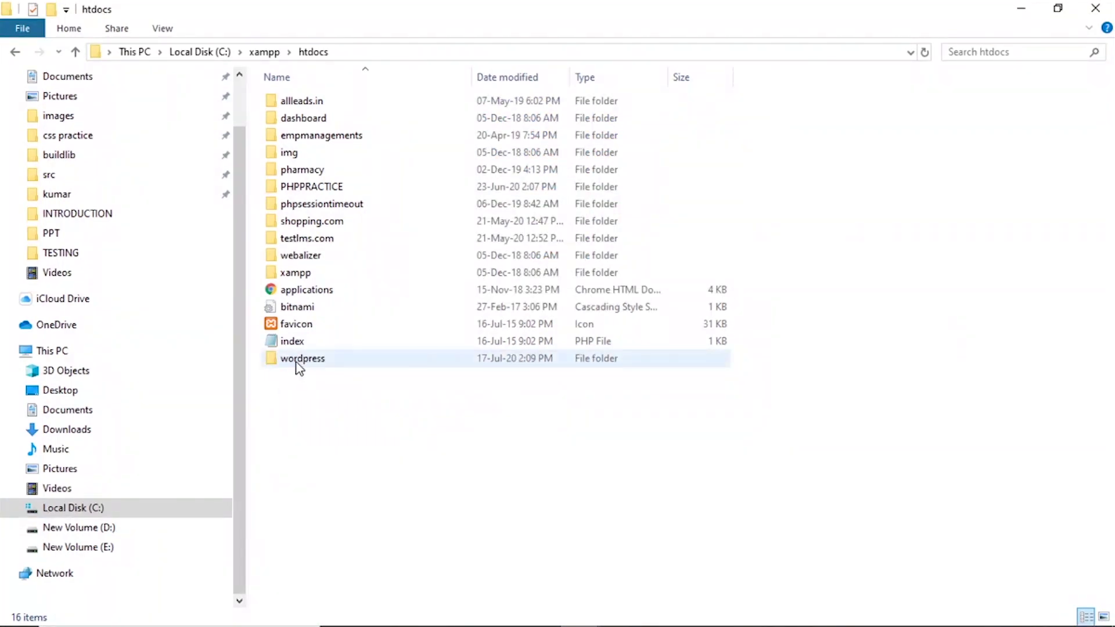
# Rename the pasted wordpress folder to testing.com and close File Explorer.
pyautogui.click(297, 361)
pyautogui.click(316, 362)
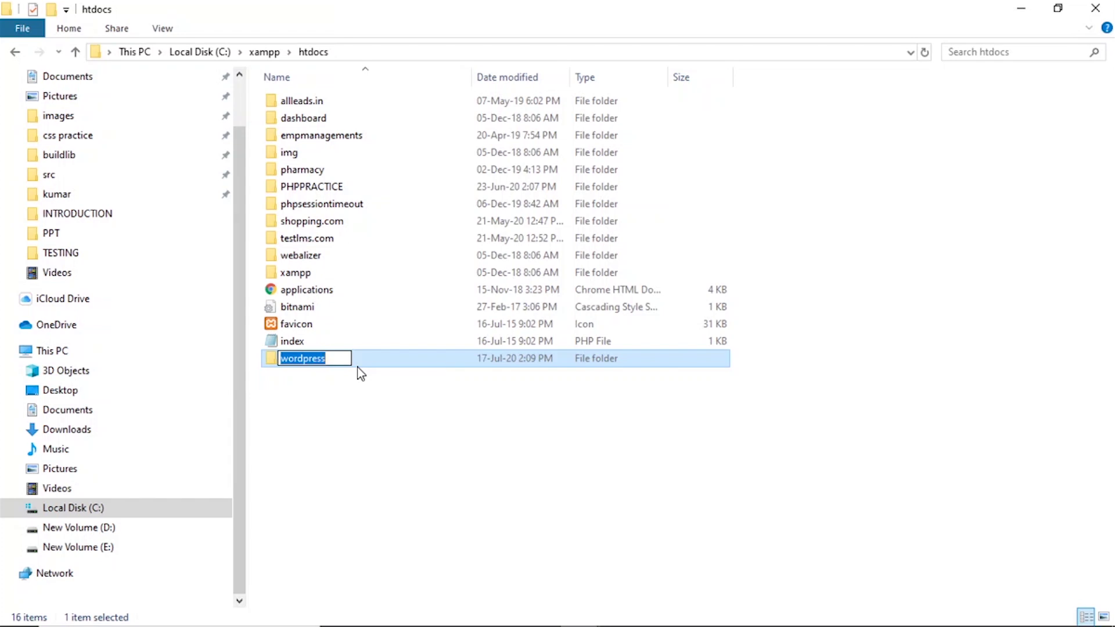
pyautogui.write('testing.com')
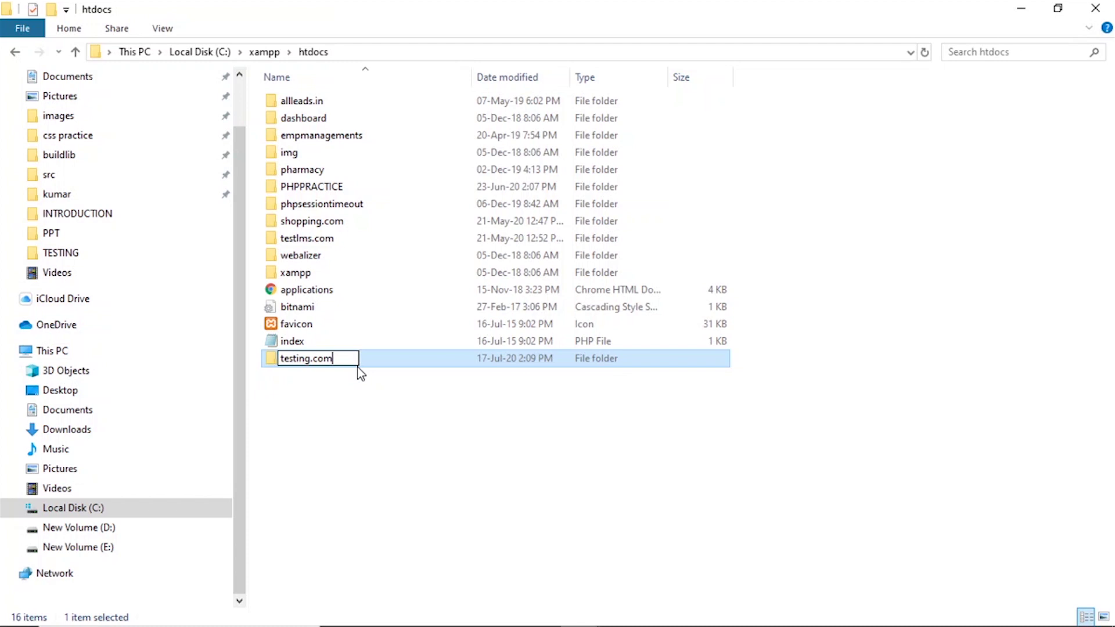
pyautogui.press('Return')
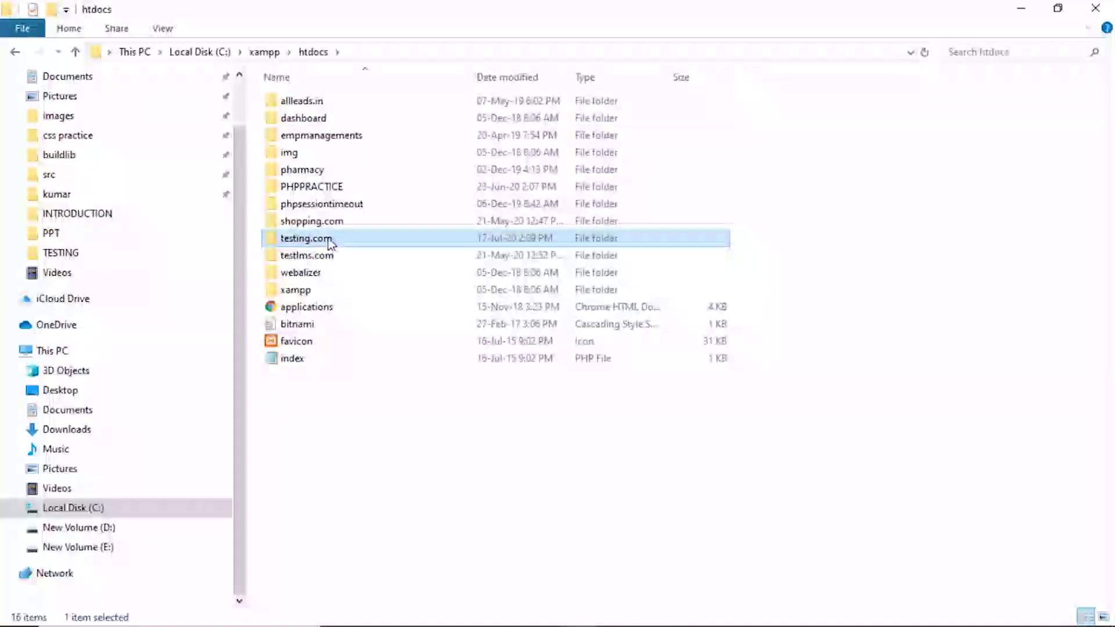
pyautogui.click(588, 437)
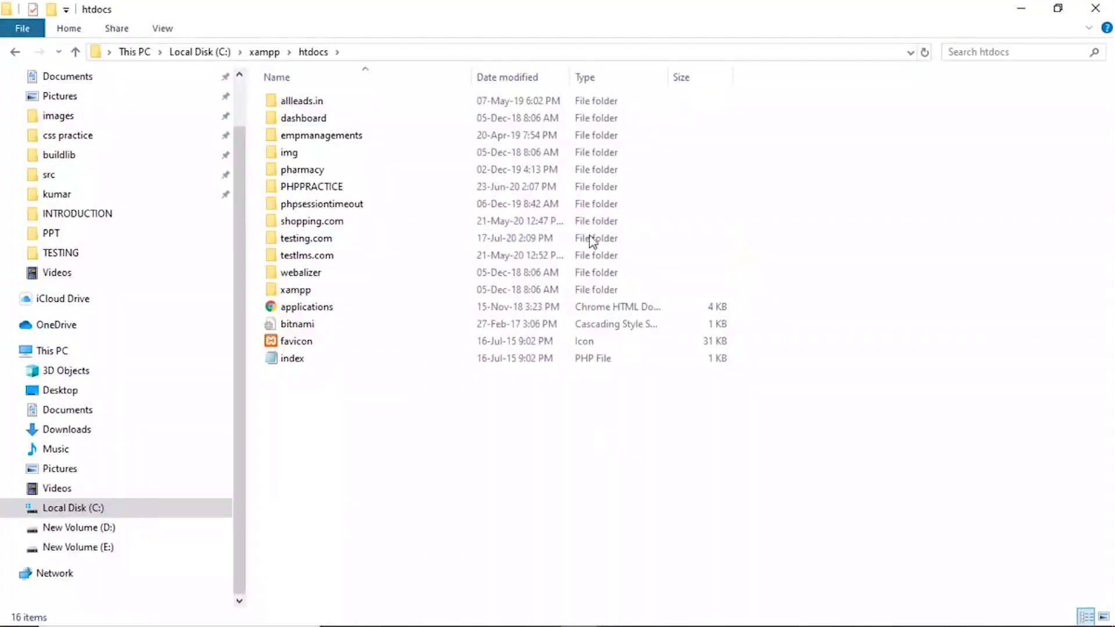
pyautogui.click(1096, 8)
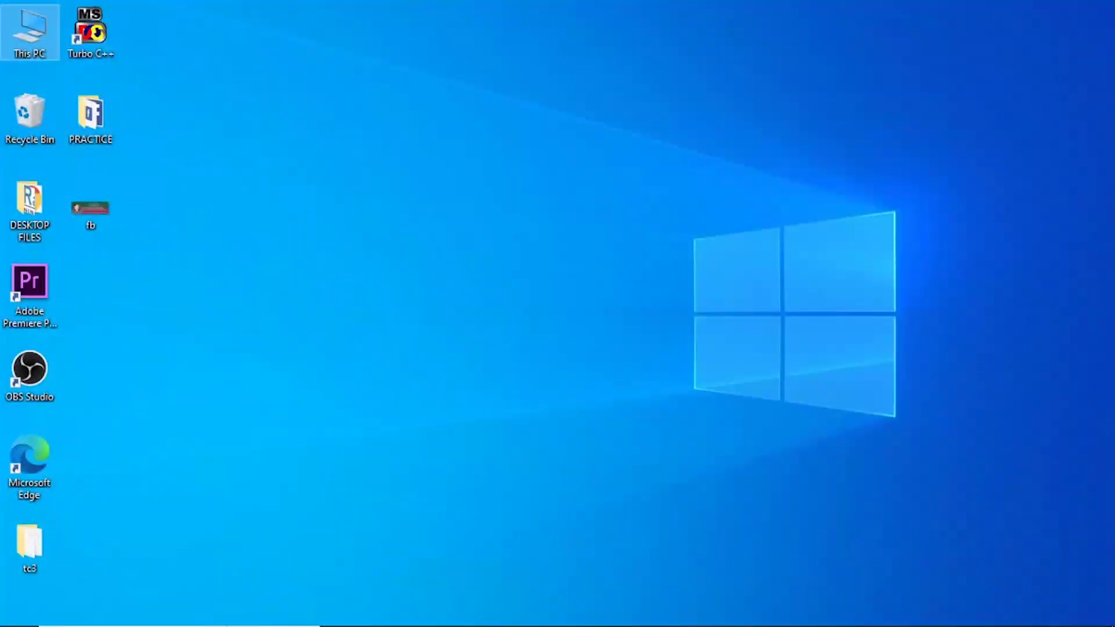
# Find xampp in the Start search and launch the XAMPP Control Panel.
pyautogui.click(134, 562)
pyautogui.press('super')
pyautogui.write('x')
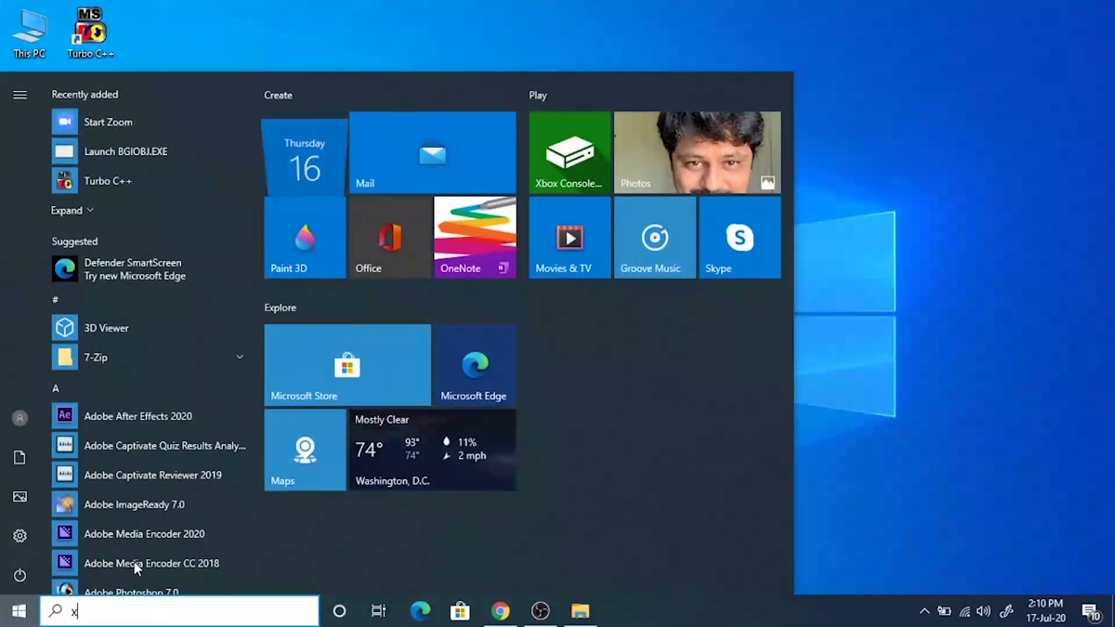
pyautogui.write('ampp')
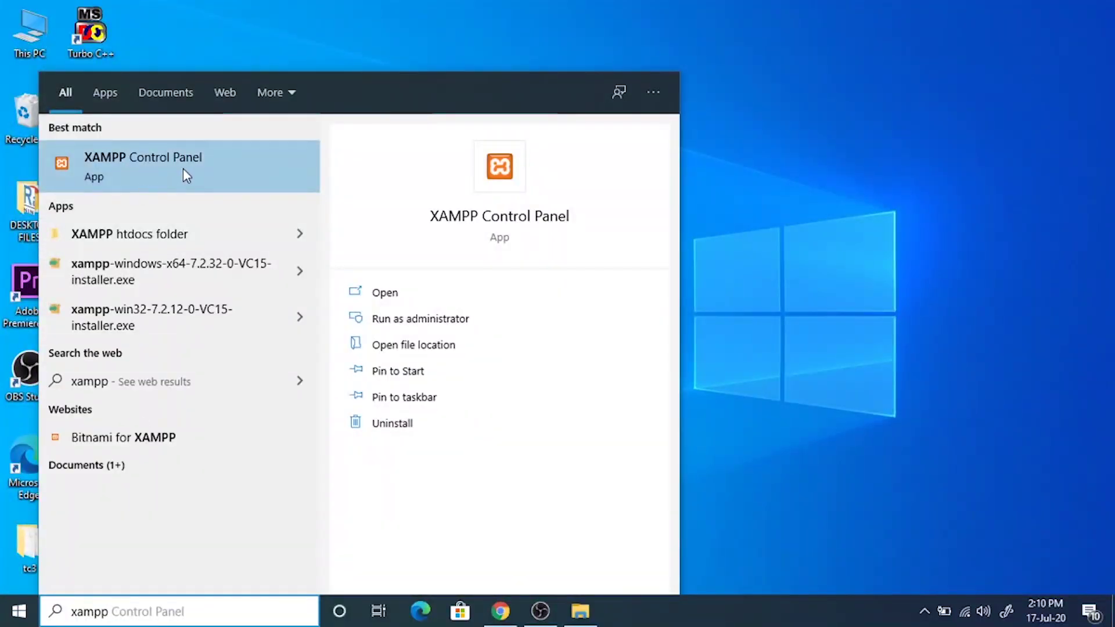
pyautogui.click(135, 173)
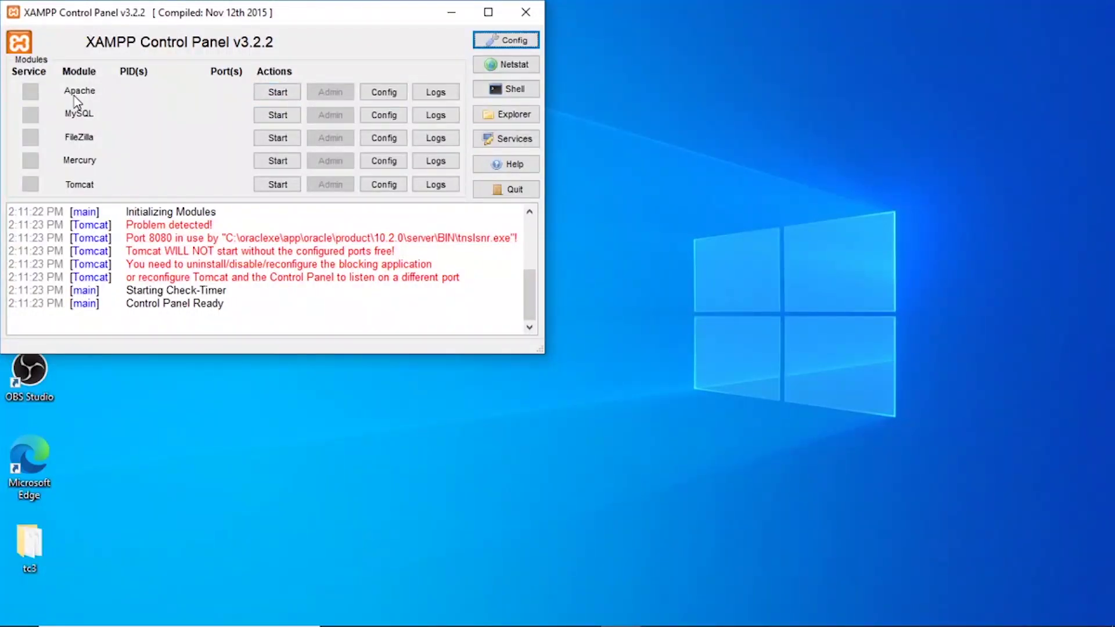
# Start Apache and MySQL, then open MySQL's Admin page (phpMyAdmin).
pyautogui.click(278, 93)
pyautogui.click(280, 115)
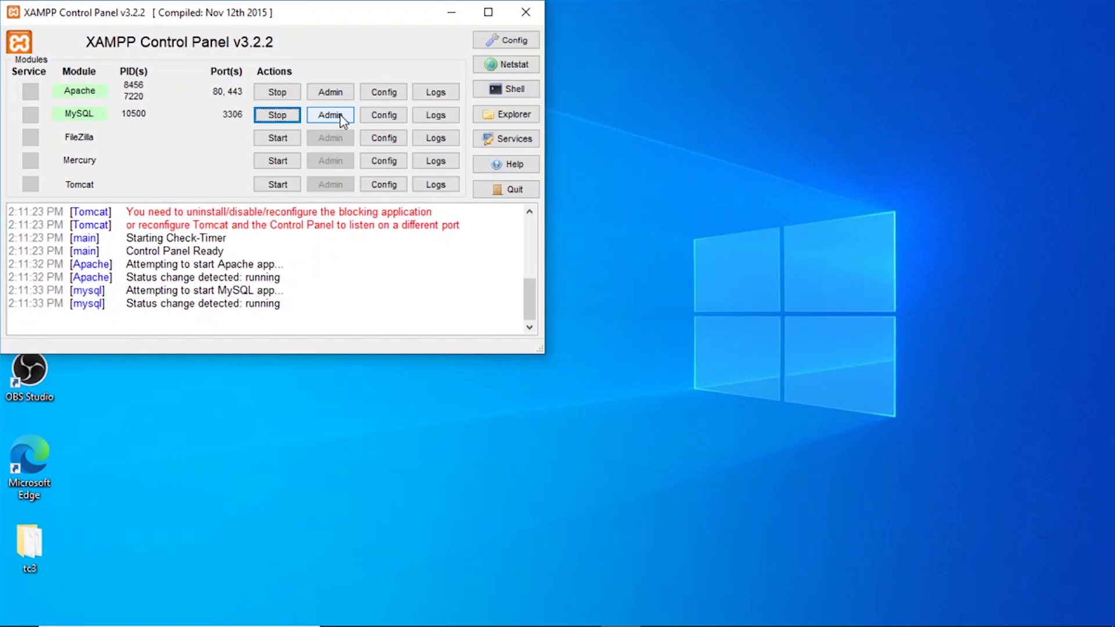
pyautogui.click(333, 122)
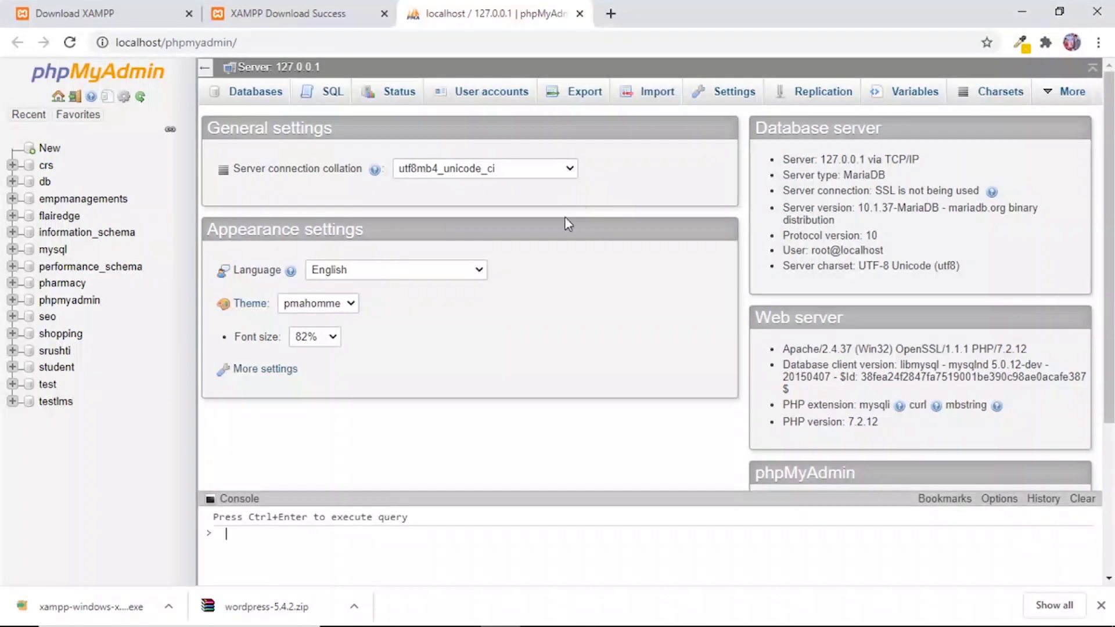
# Create a database named testingdb from phpMyAdmin's Databases tab.
pyautogui.click(267, 97)
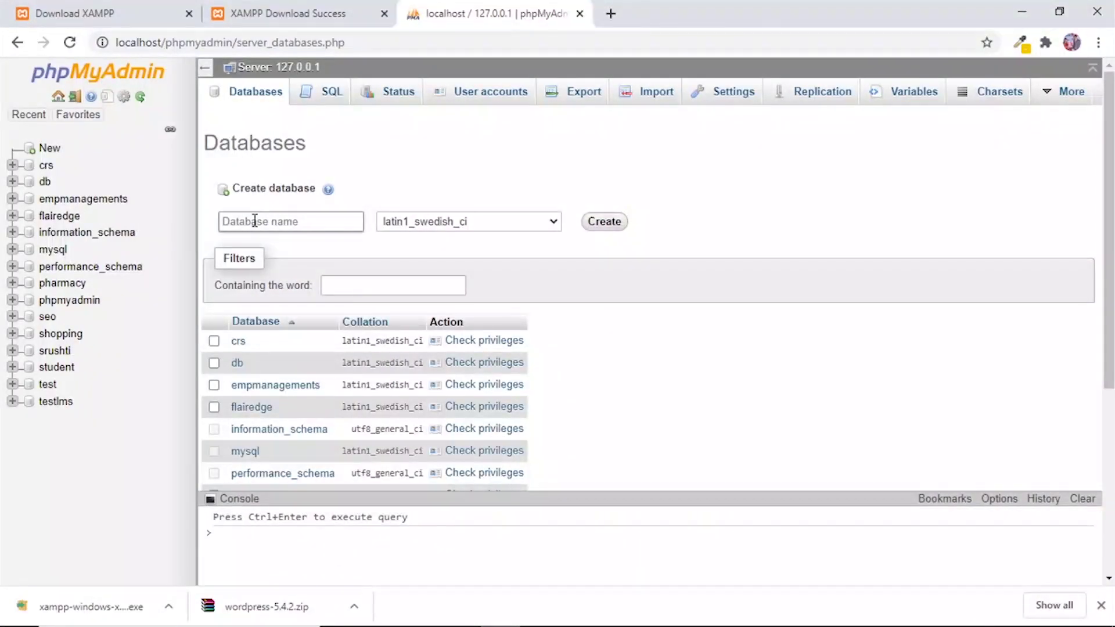
pyautogui.click(255, 221)
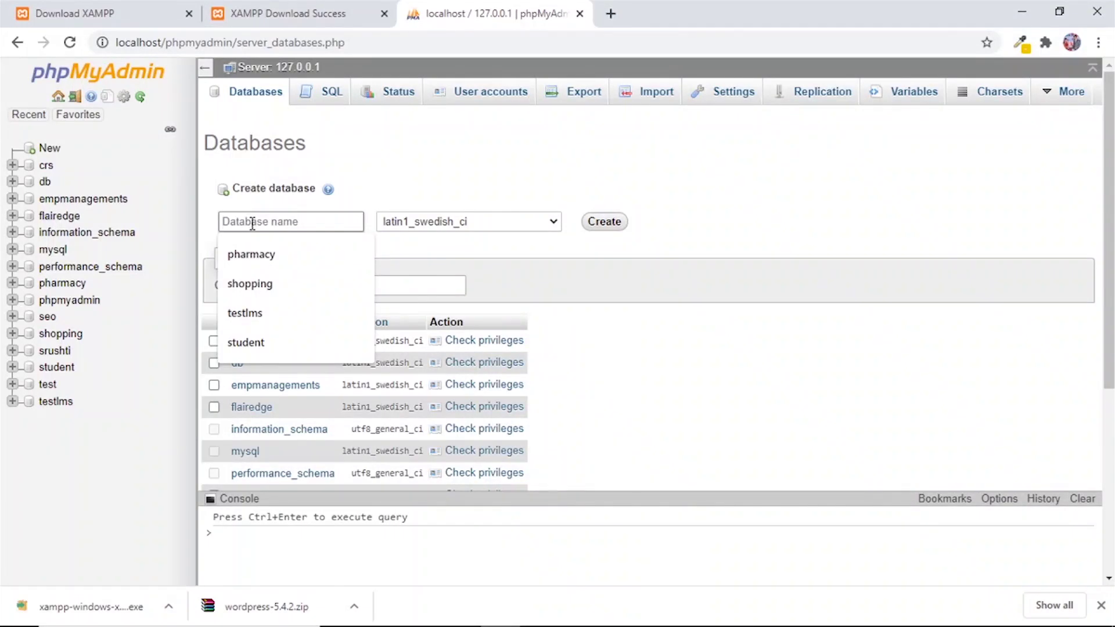
pyautogui.write('testing')
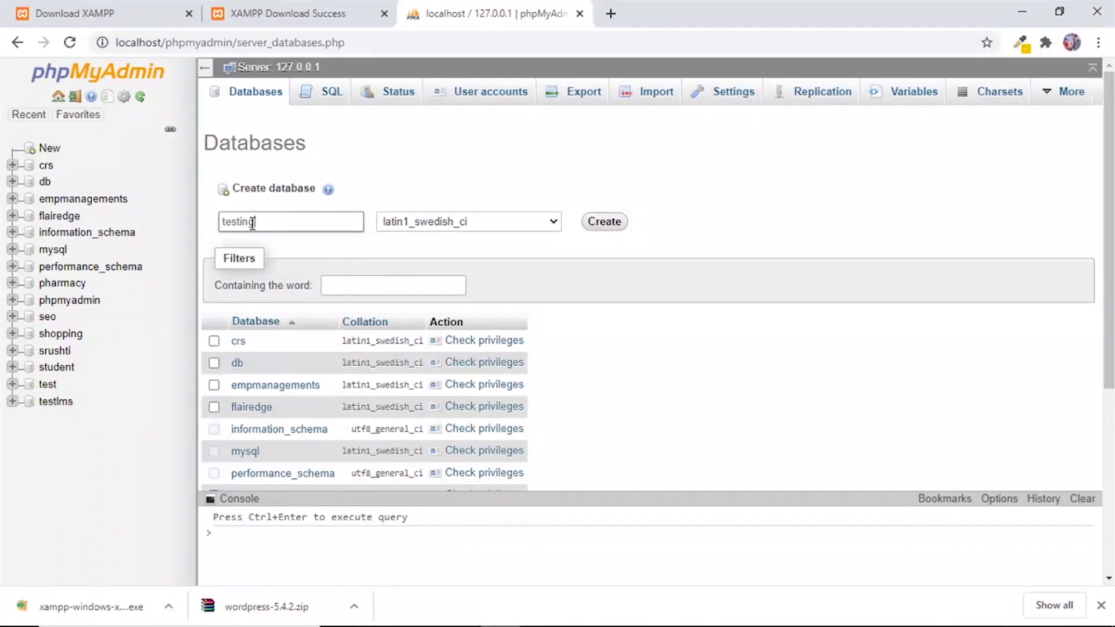
pyautogui.write('db')
pyautogui.click(601, 223)
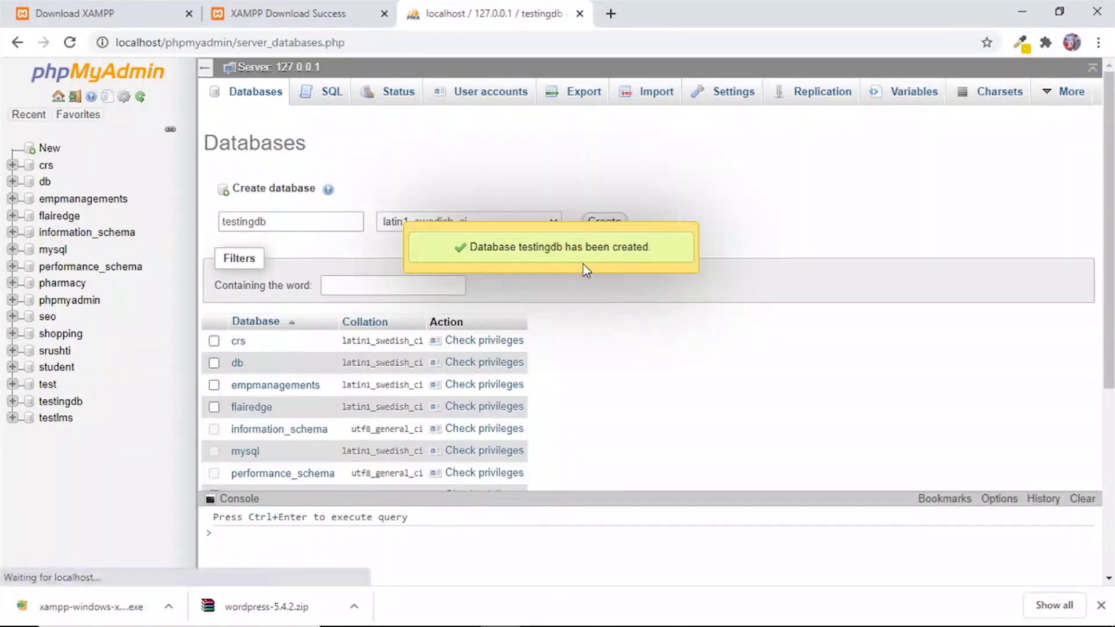
# Close the phpMyAdmin and XAMPP download tabs, then load localhost/testing.com in Chrome.
pyautogui.click(579, 13)
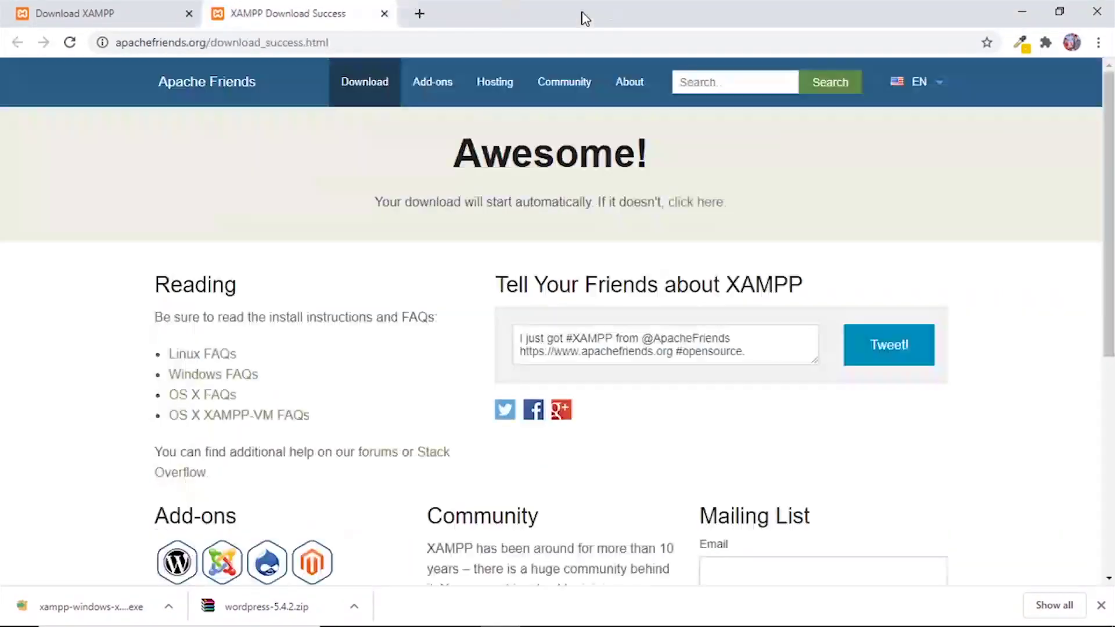
pyautogui.click(385, 13)
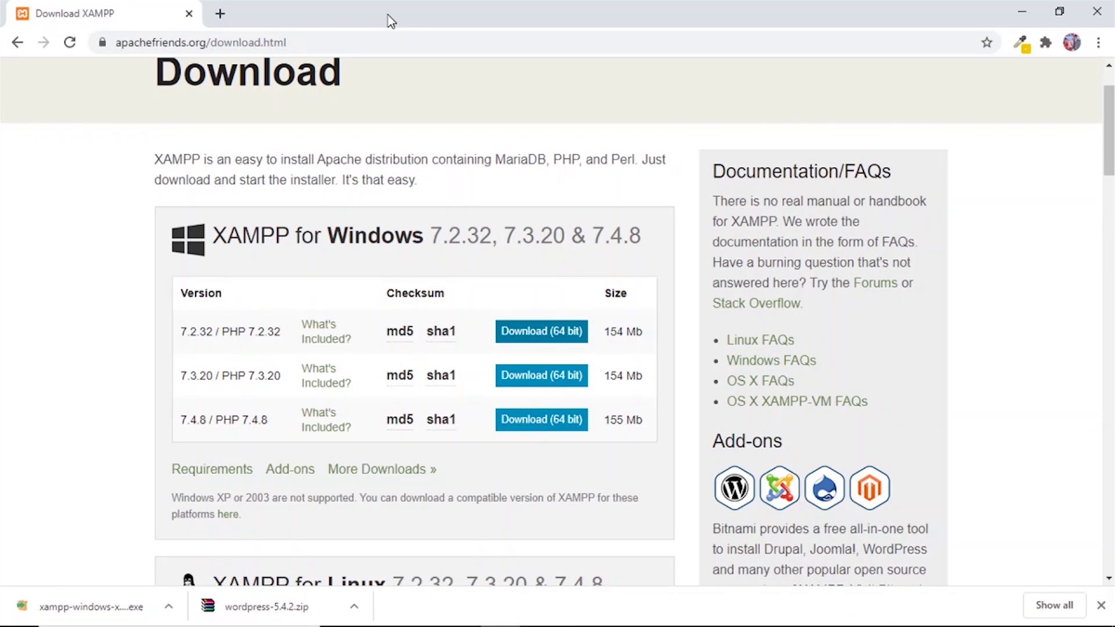
pyautogui.click(327, 38)
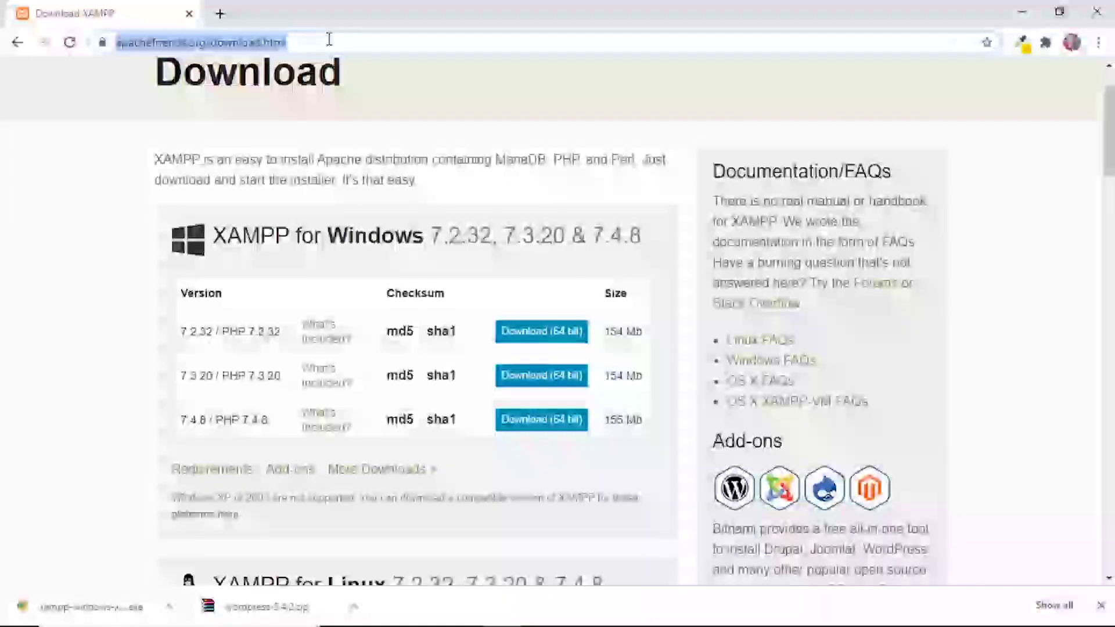
pyautogui.write('localhost/testlms.com')
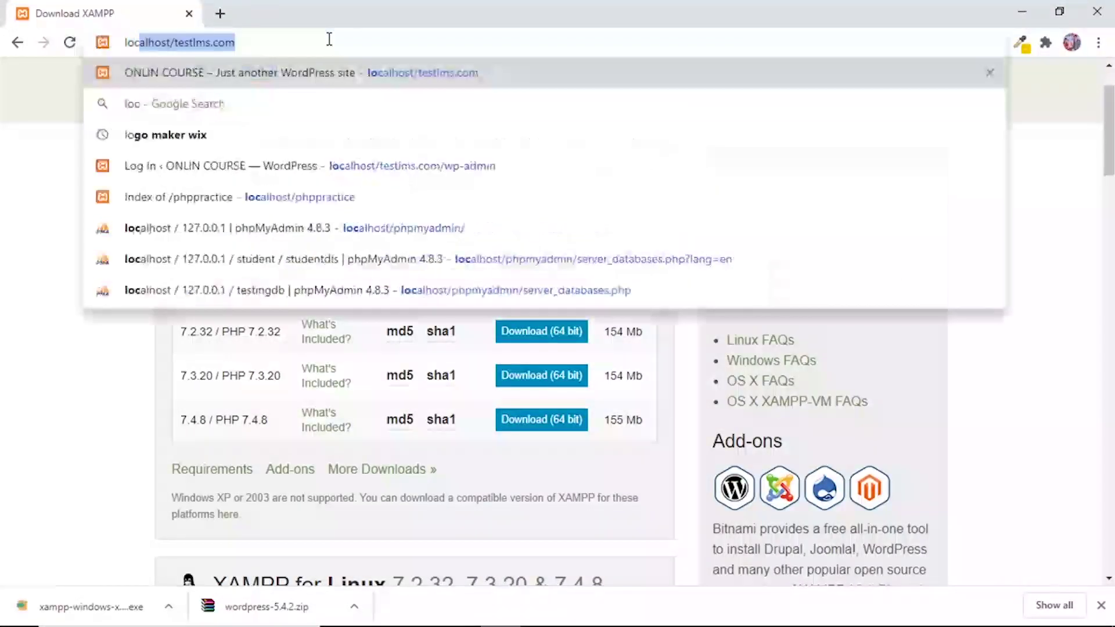
pyautogui.press('BackSpace')
pyautogui.press('BackSpace')
pyautogui.press('BackSpace')
pyautogui.press('BackSpace')
pyautogui.press('BackSpace')
pyautogui.press('BackSpace')
pyautogui.press('BackSpace')
pyautogui.press('BackSpace')
pyautogui.press('BackSpace')
pyautogui.press('BackSpace')
pyautogui.press('BackSpace')
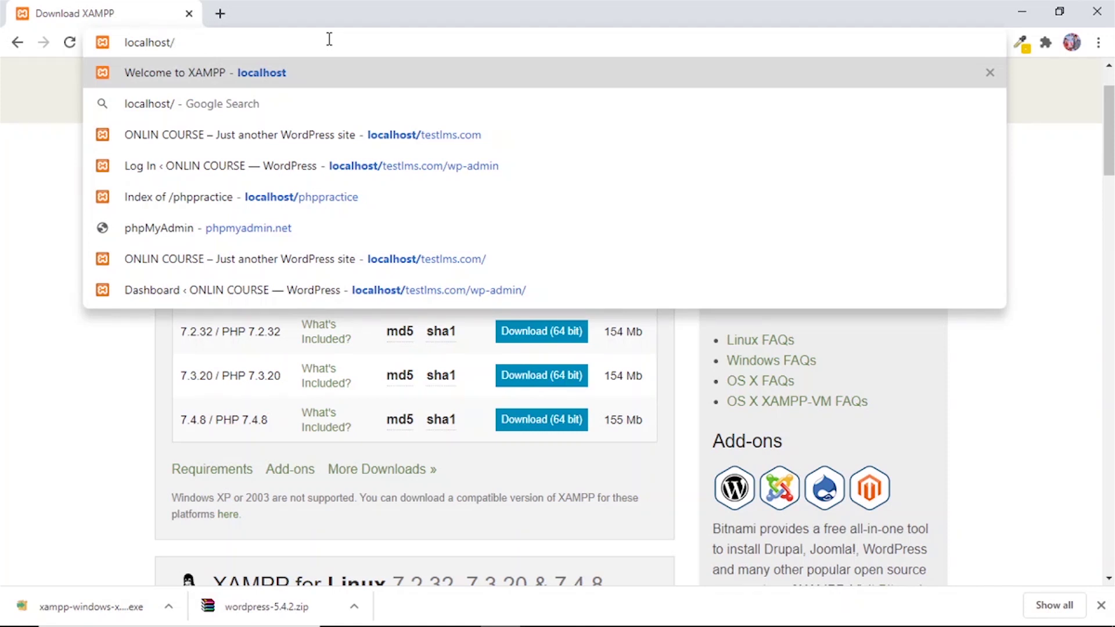
pyautogui.write('test')
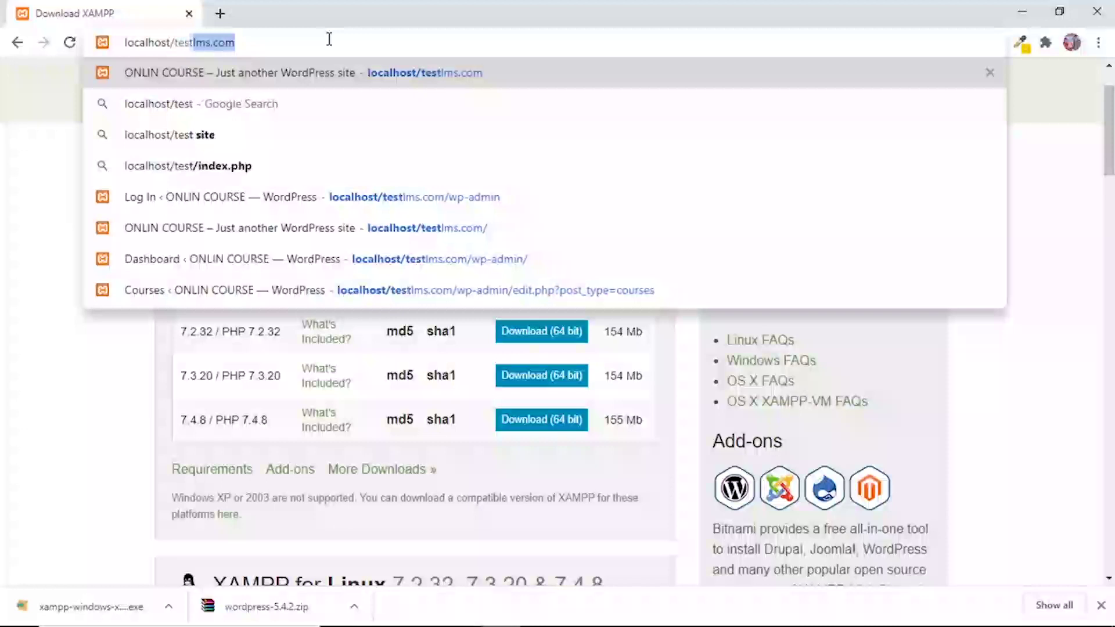
pyautogui.write('ing.com')
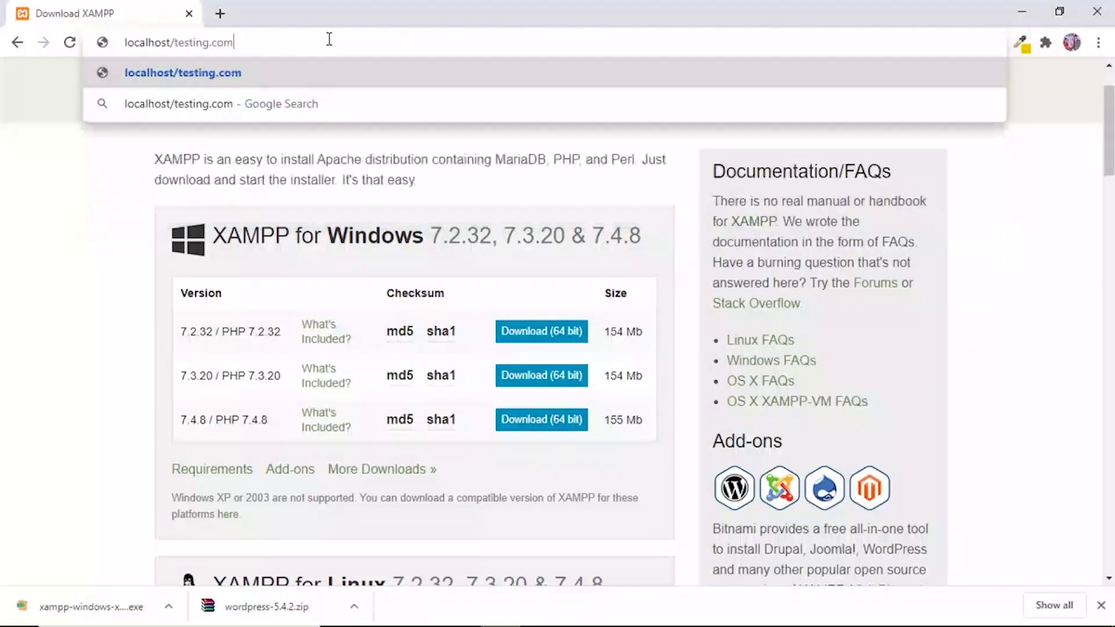
pyautogui.press('Return')
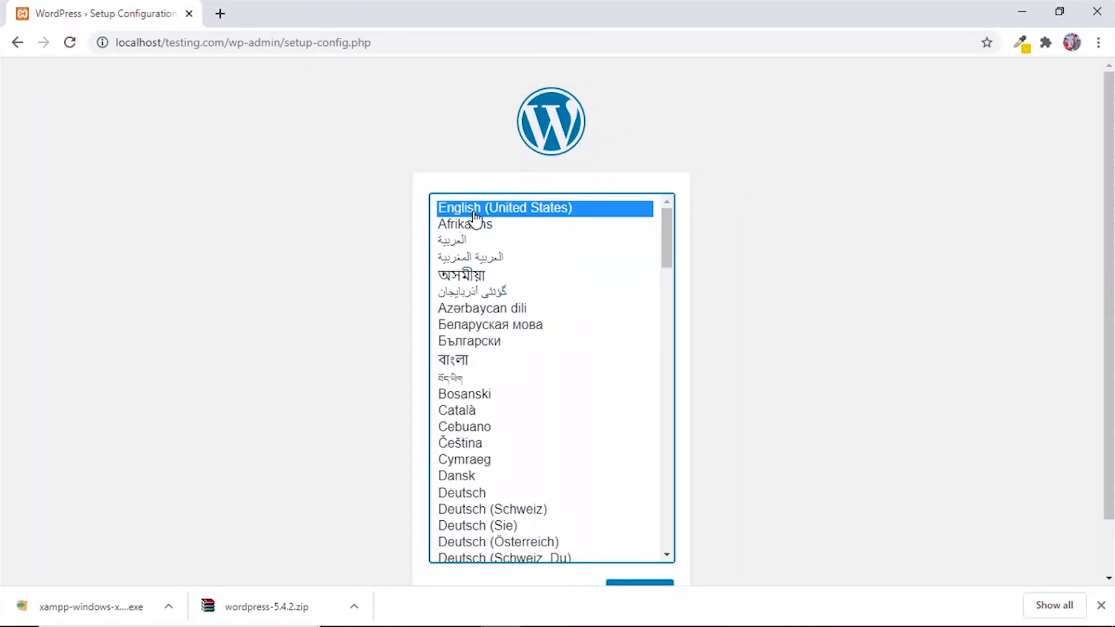
# Keep English (United States) as the setup language and continue to the list of required database details.
pyautogui.scroll(-2, 593, 331)
pyautogui.scroll(2, 519, 283)
pyautogui.scroll(1, 518, 284)
pyautogui.scroll(-1, 788, 381)
pyautogui.scroll(1, 651, 310)
pyautogui.scroll(-1, 859, 393)
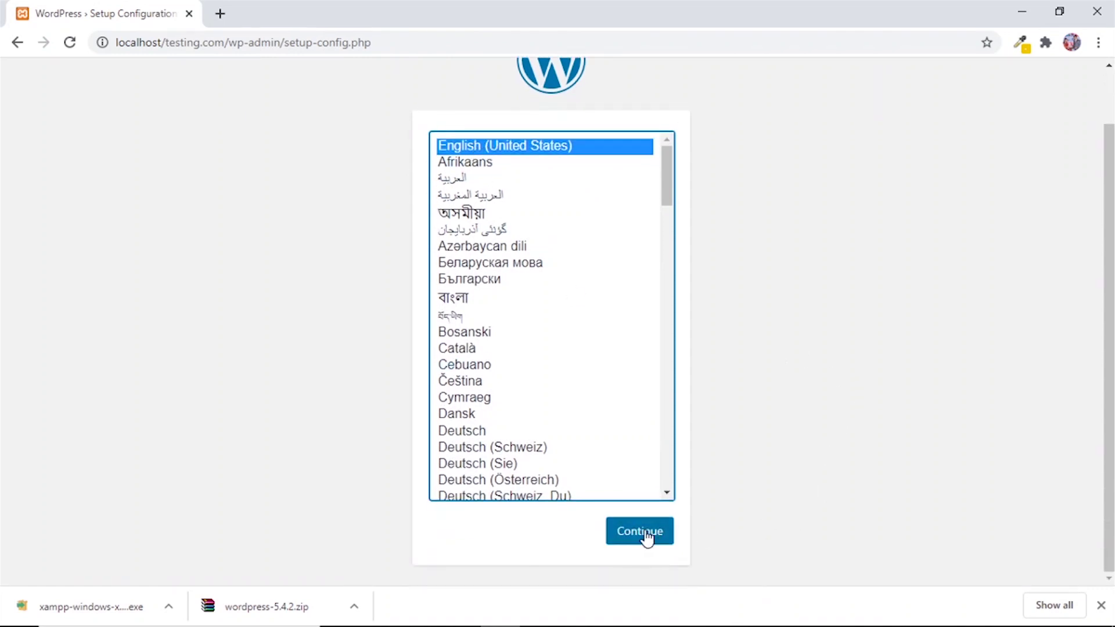
pyautogui.click(651, 532)
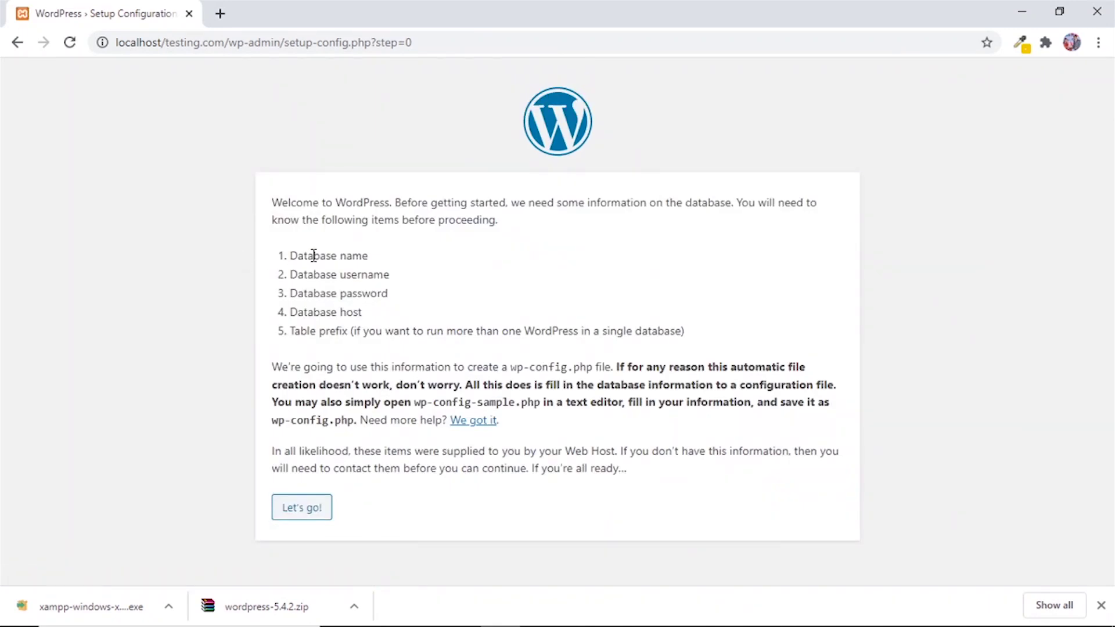
pyautogui.moveTo(316, 258); pyautogui.dragTo(372, 317)
# Enter database name testingdb, username root and an empty password in the connection form.
pyautogui.click(306, 510)
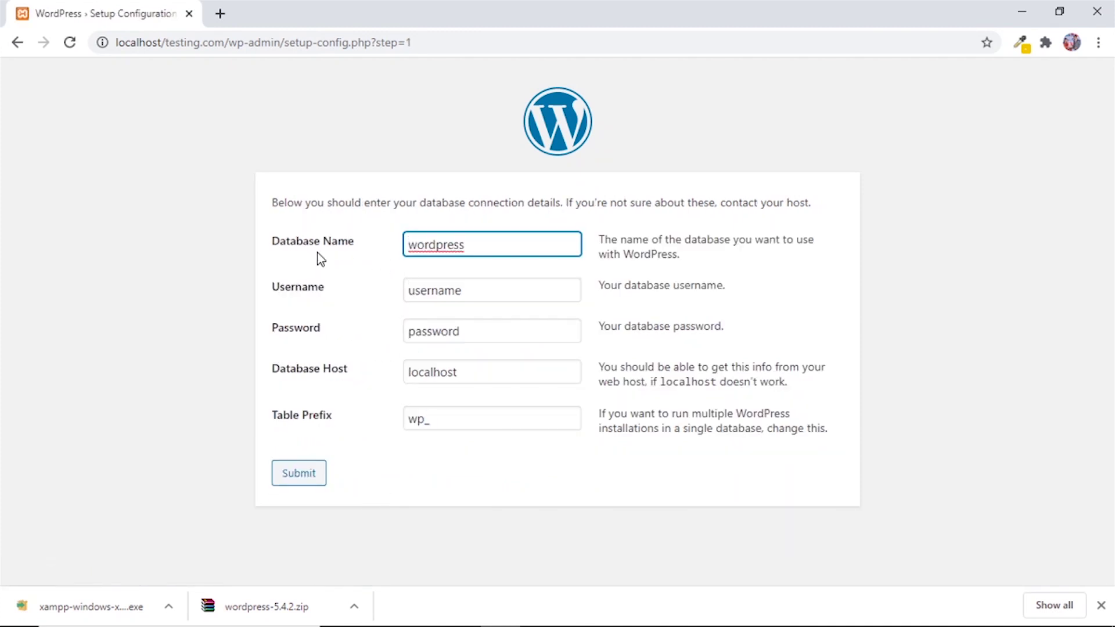
pyautogui.moveTo(471, 244); pyautogui.dragTo(397, 247)
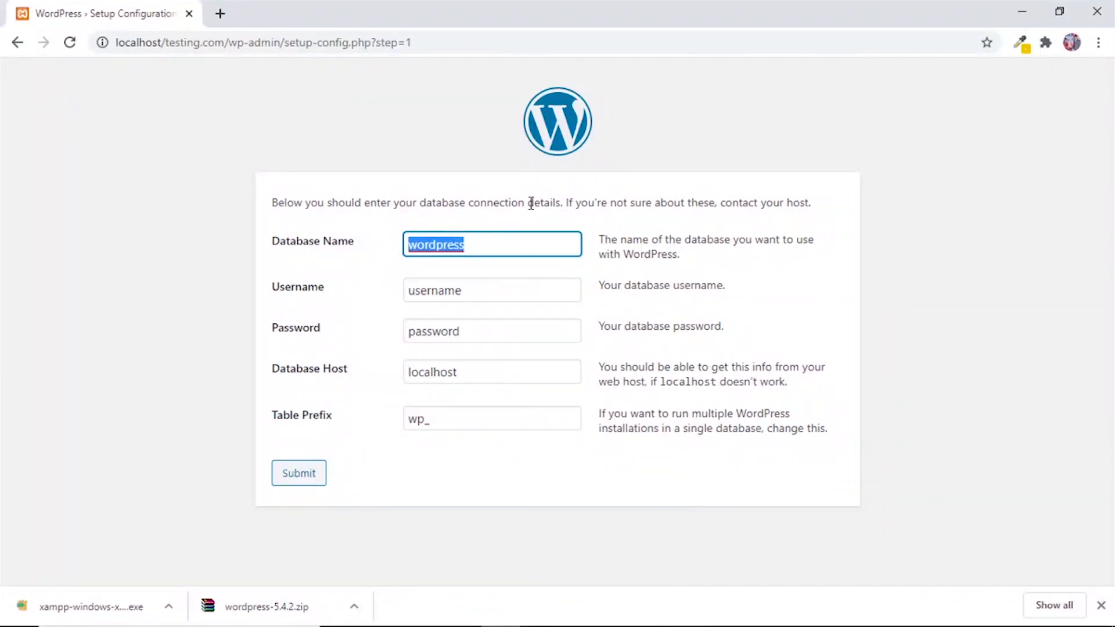
pyautogui.write('tesing')
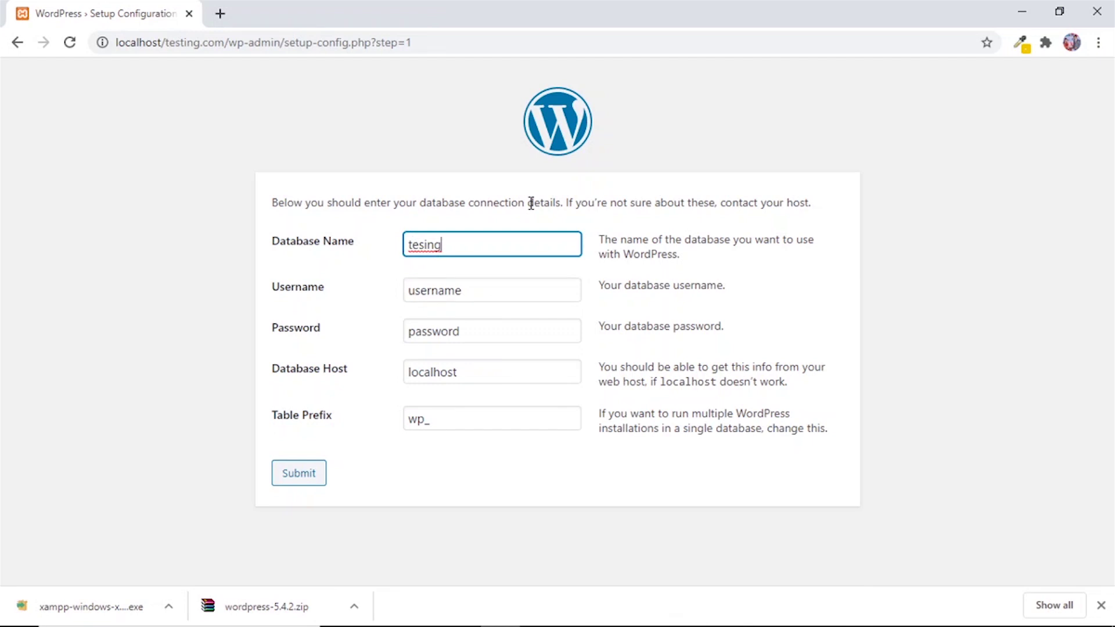
pyautogui.press('BackSpace')
pyautogui.press('BackSpace')
pyautogui.press('BackSpace')
pyautogui.write('t')
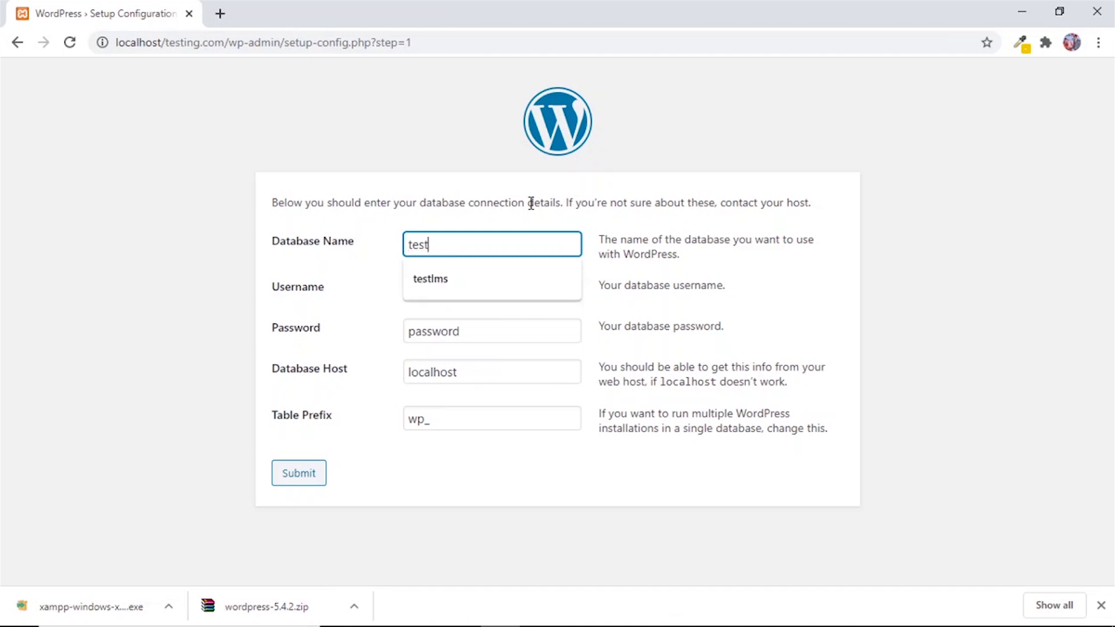
pyautogui.write('ingdb')
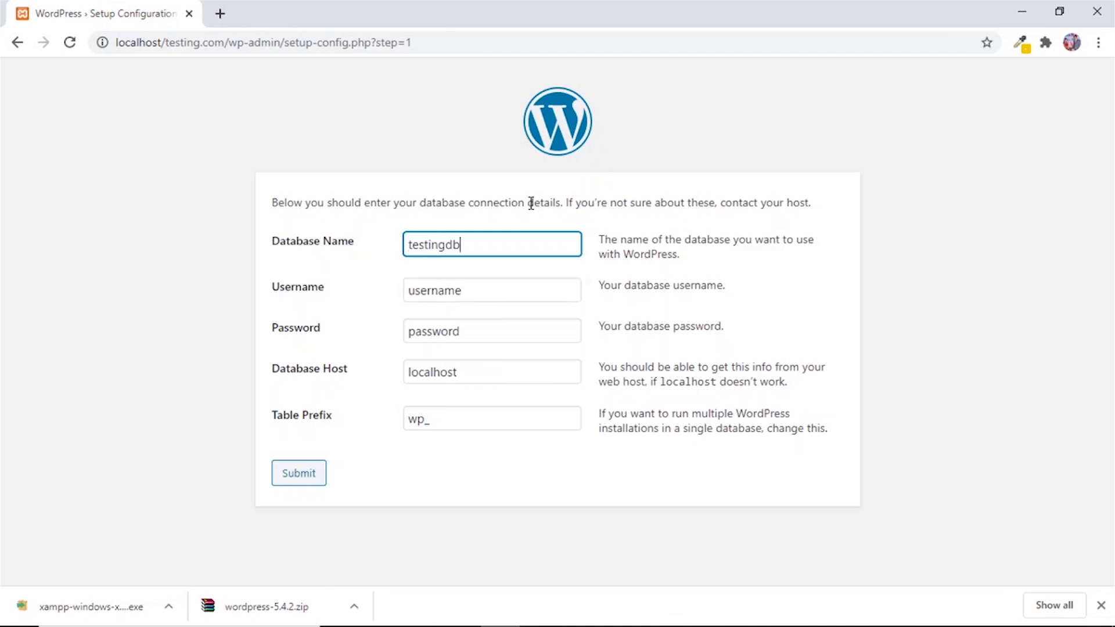
pyautogui.moveTo(463, 291); pyautogui.dragTo(373, 303)
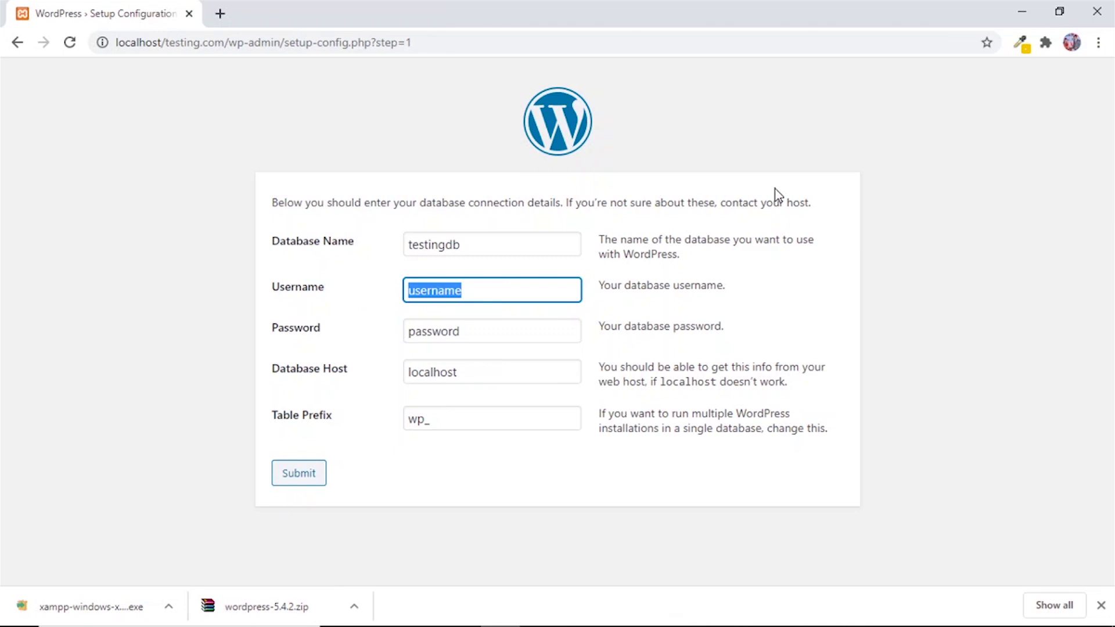
pyautogui.write('root')
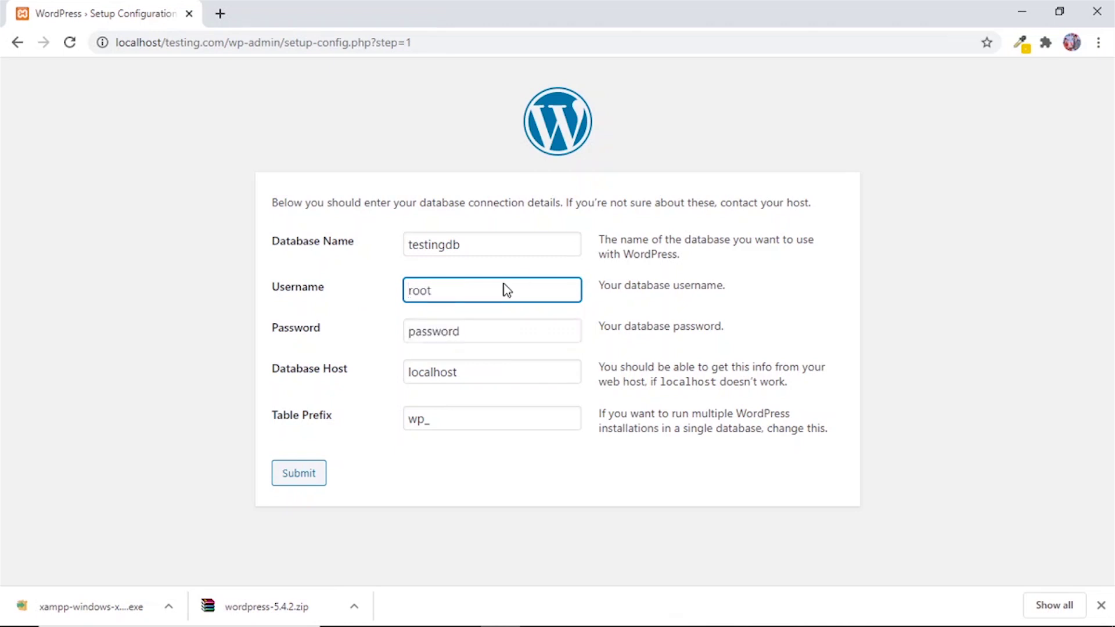
pyautogui.press('Tab')
pyautogui.press('BackSpace')
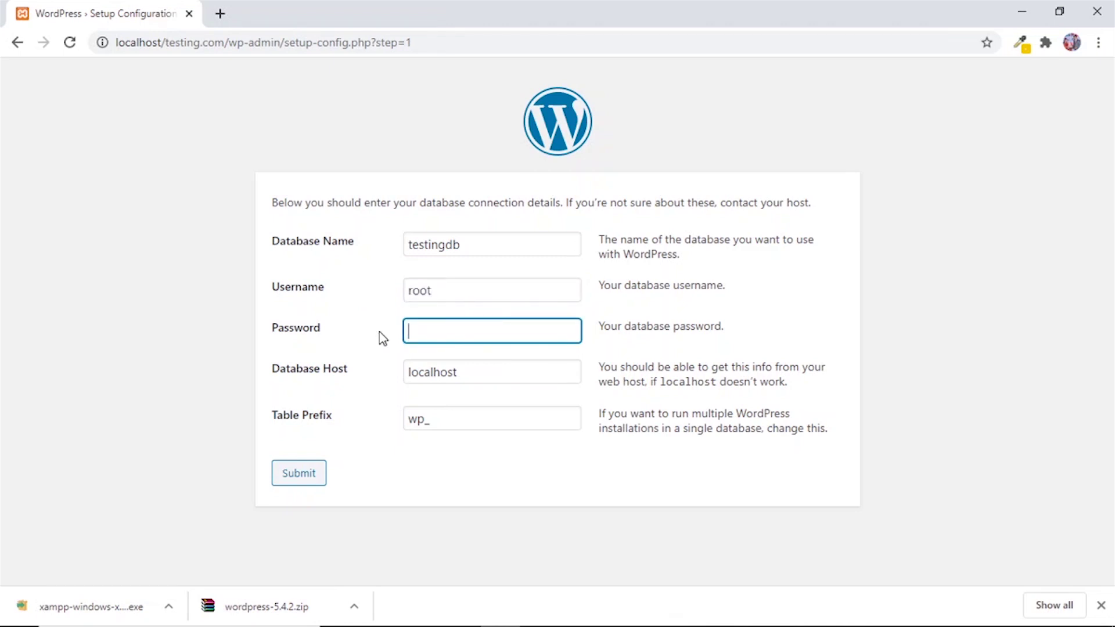
pyautogui.click(382, 338)
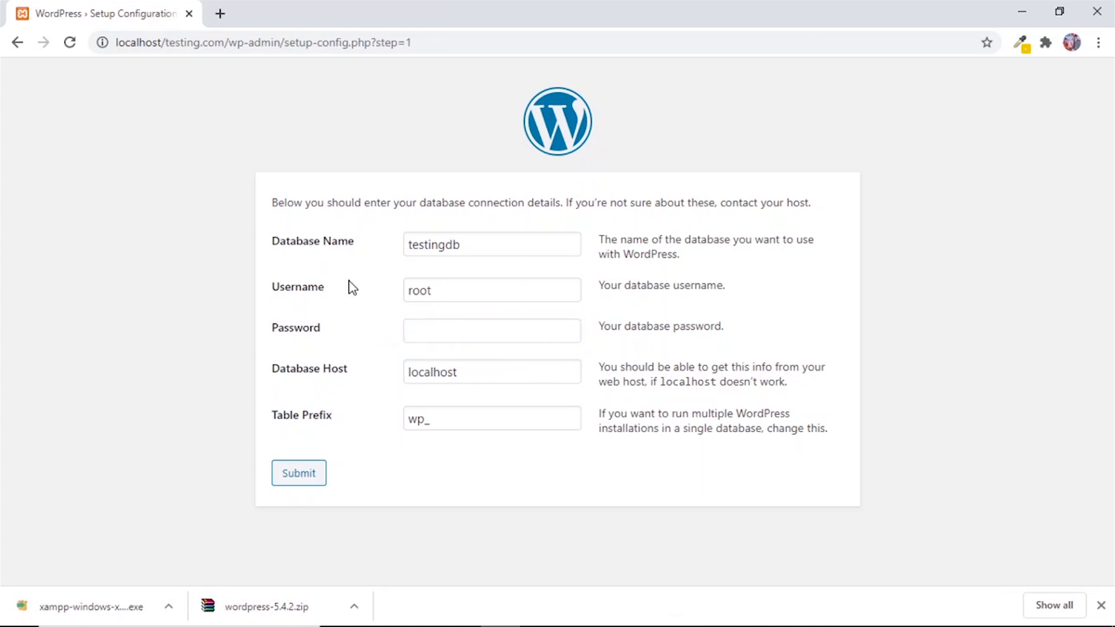
# Confirm root, empty password, localhost host and wp_ prefix, submit, and run the installation.
pyautogui.moveTo(444, 291); pyautogui.dragTo(396, 289)
pyautogui.click(447, 292)
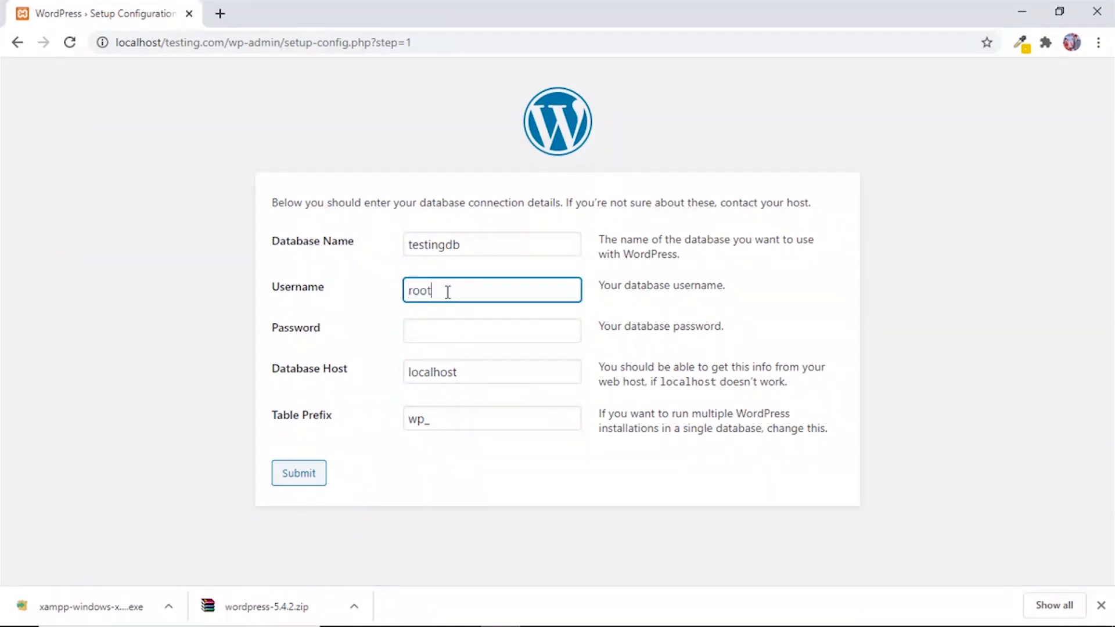
pyautogui.write('s')
pyautogui.press('BackSpace')
pyautogui.click(424, 324)
pyautogui.click(377, 361)
pyautogui.click(459, 374)
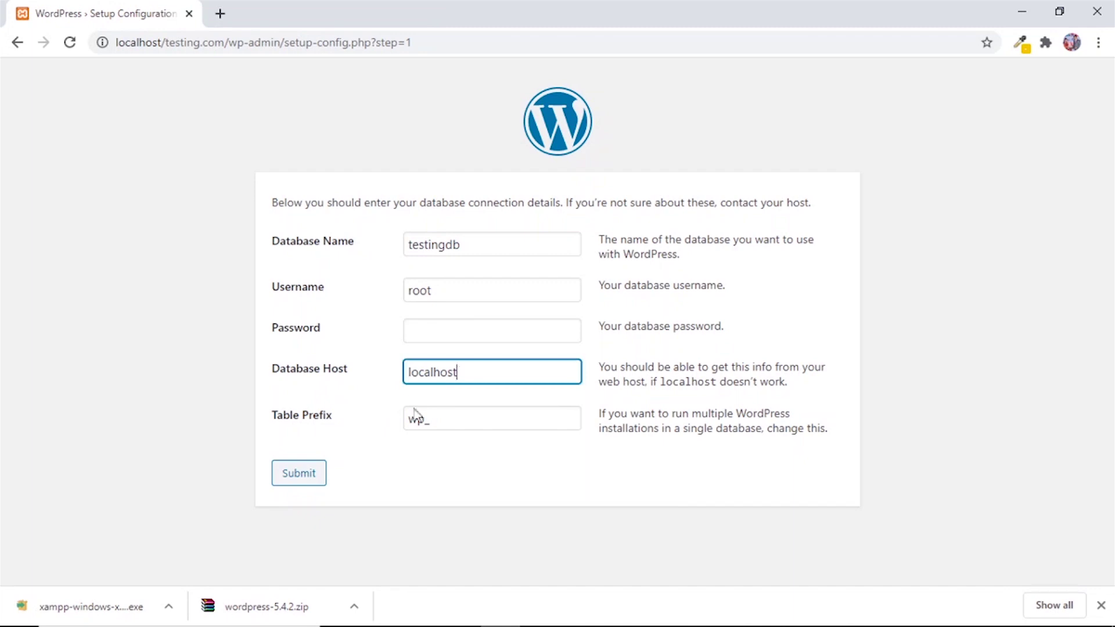
pyautogui.click(430, 418)
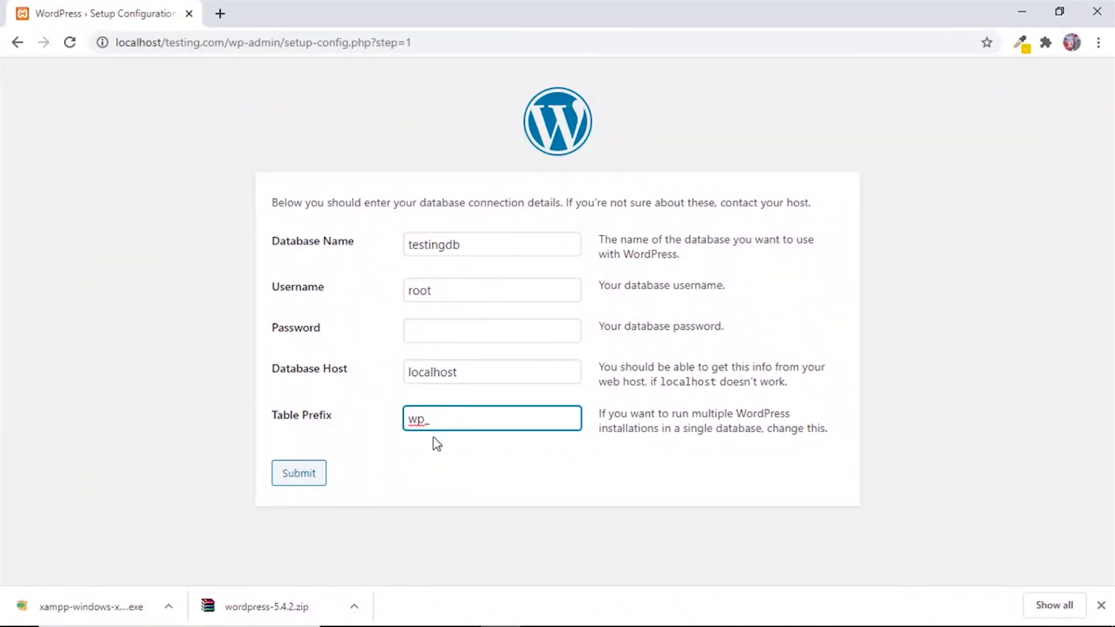
pyautogui.click(304, 477)
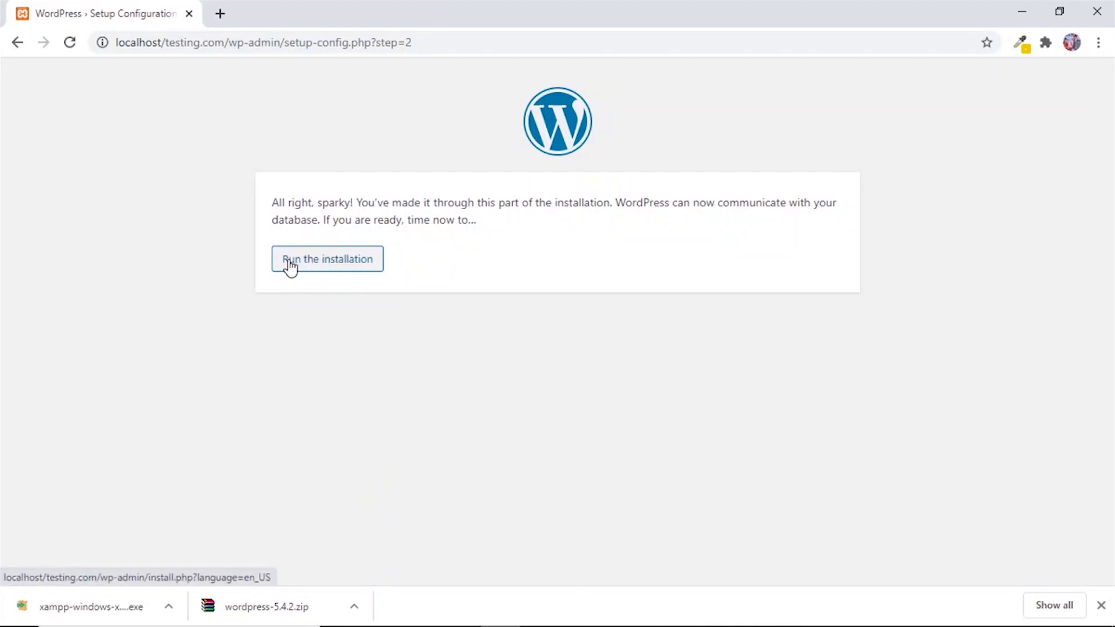
pyautogui.click(334, 264)
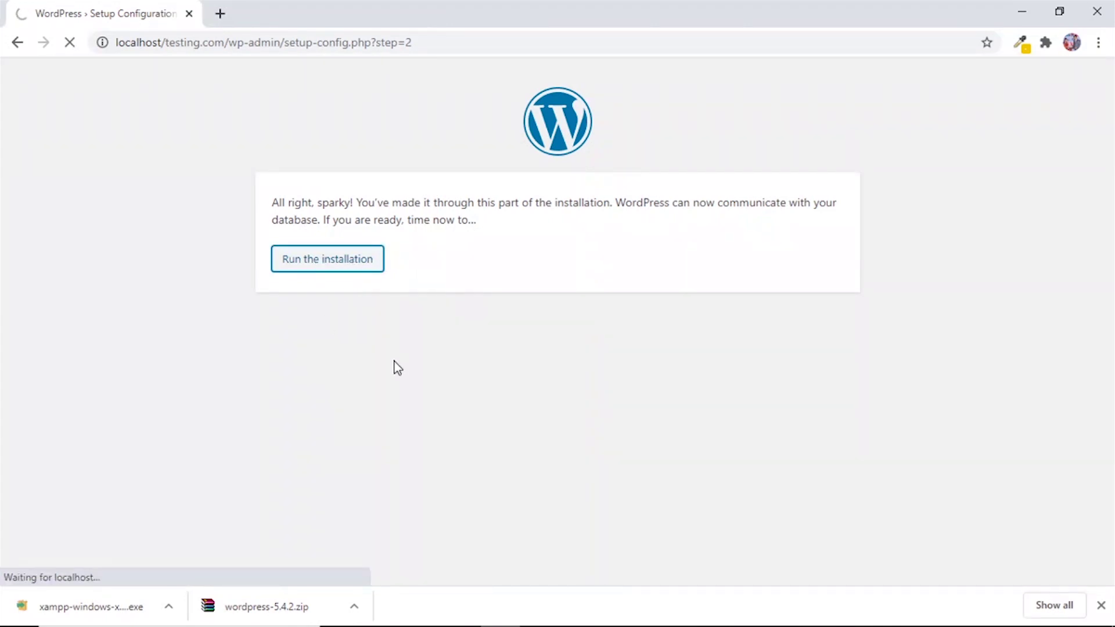
# Scroll the Welcome page down to the Information needed form.
pyautogui.scroll(-1, 386, 393)
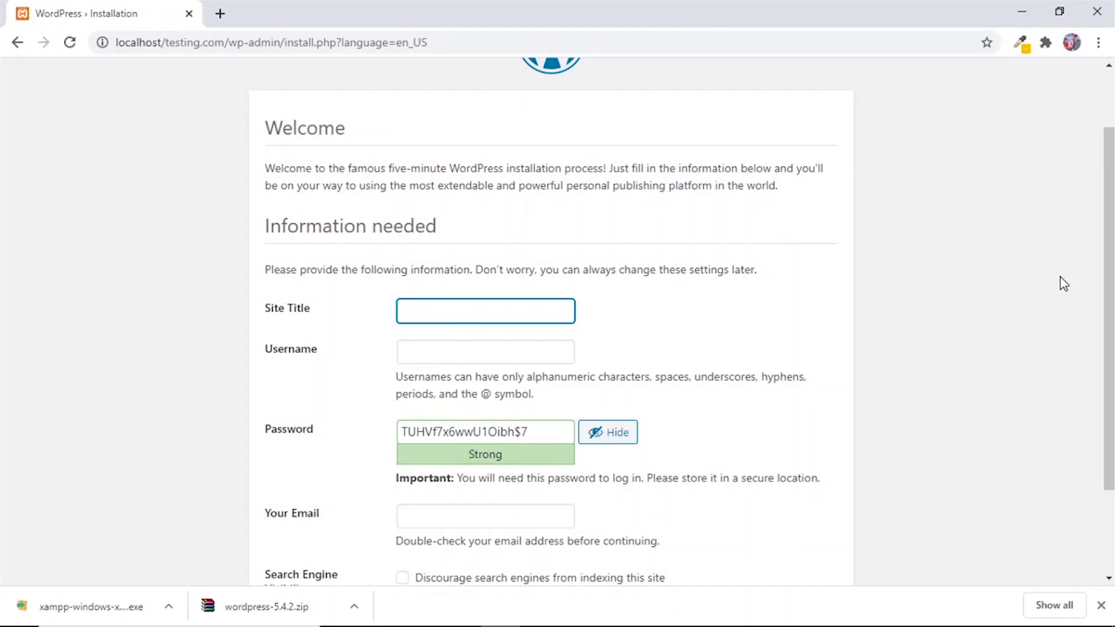
# Set the site title to Online Shopping Leads and the username to admin.
pyautogui.write('online')
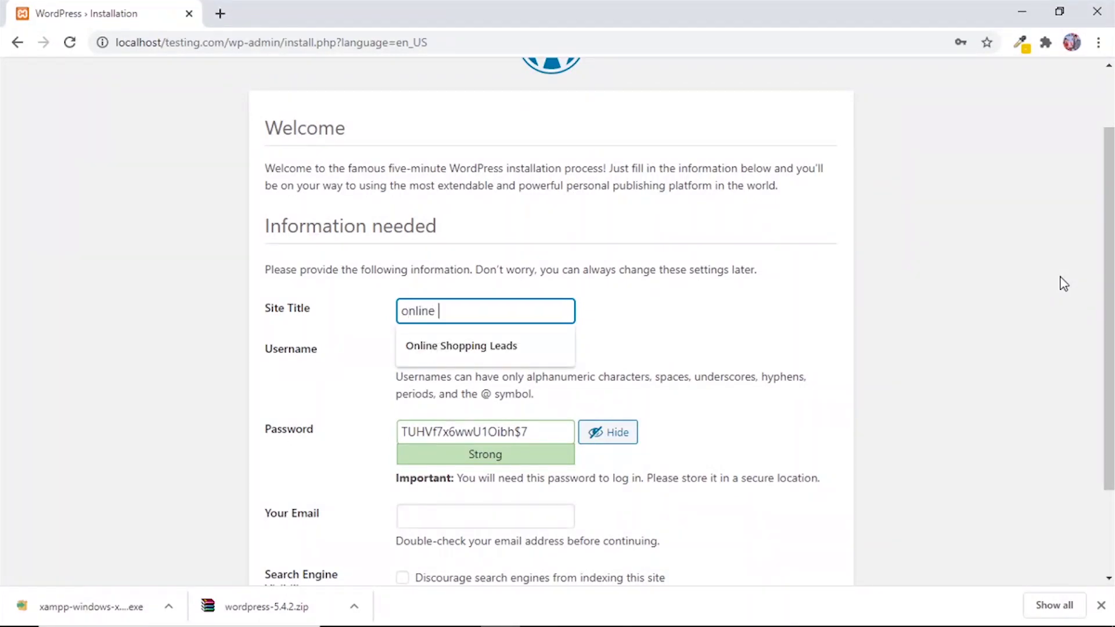
pyautogui.click(487, 349)
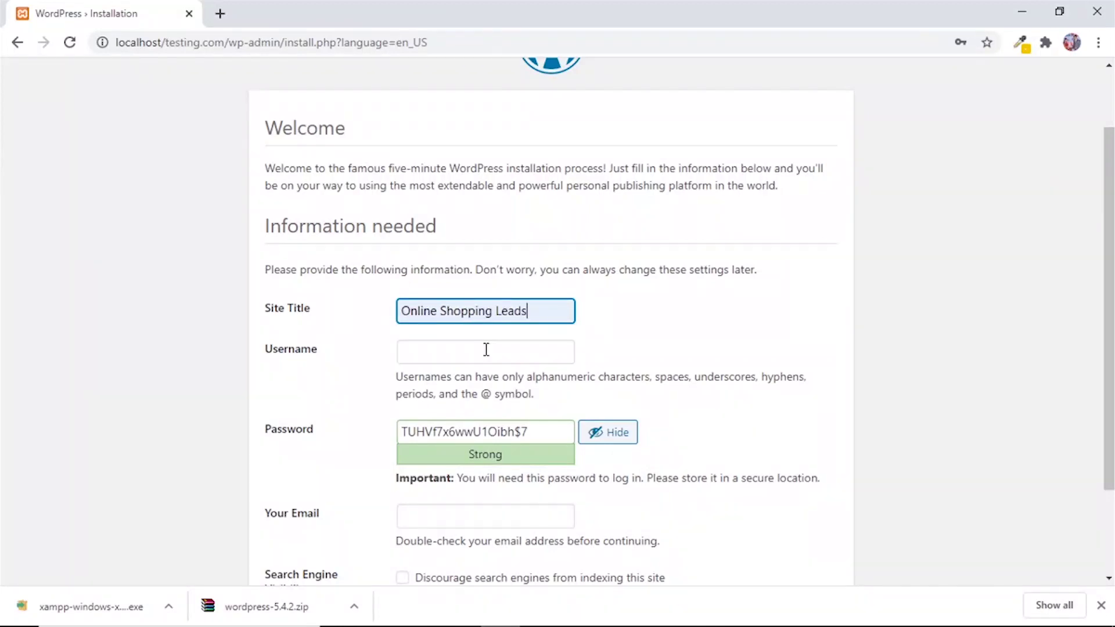
pyautogui.click(440, 360)
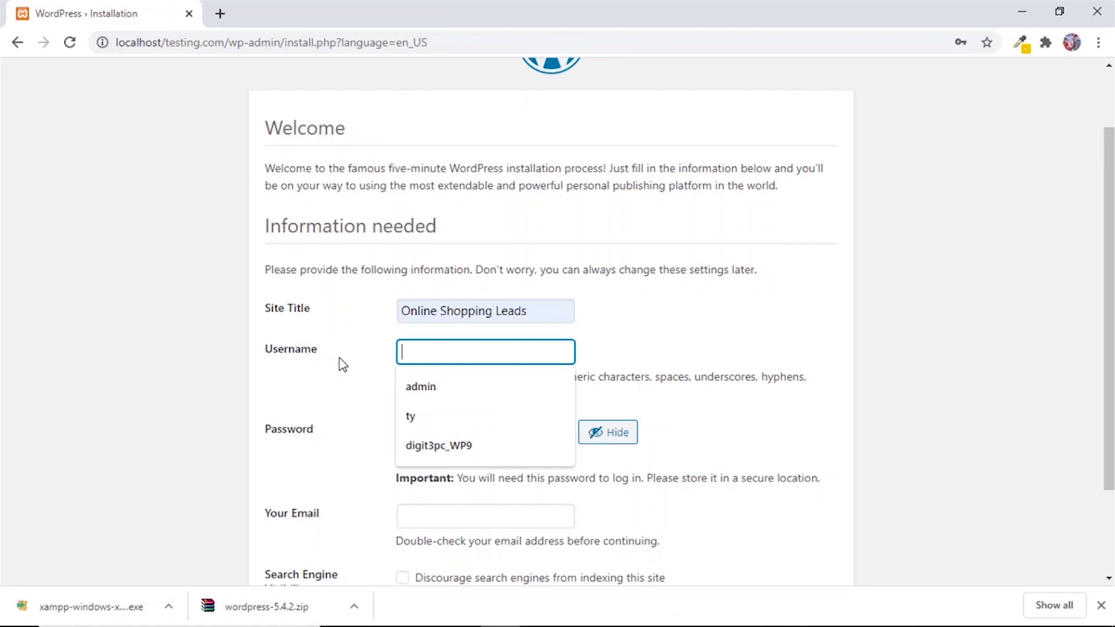
pyautogui.click(424, 388)
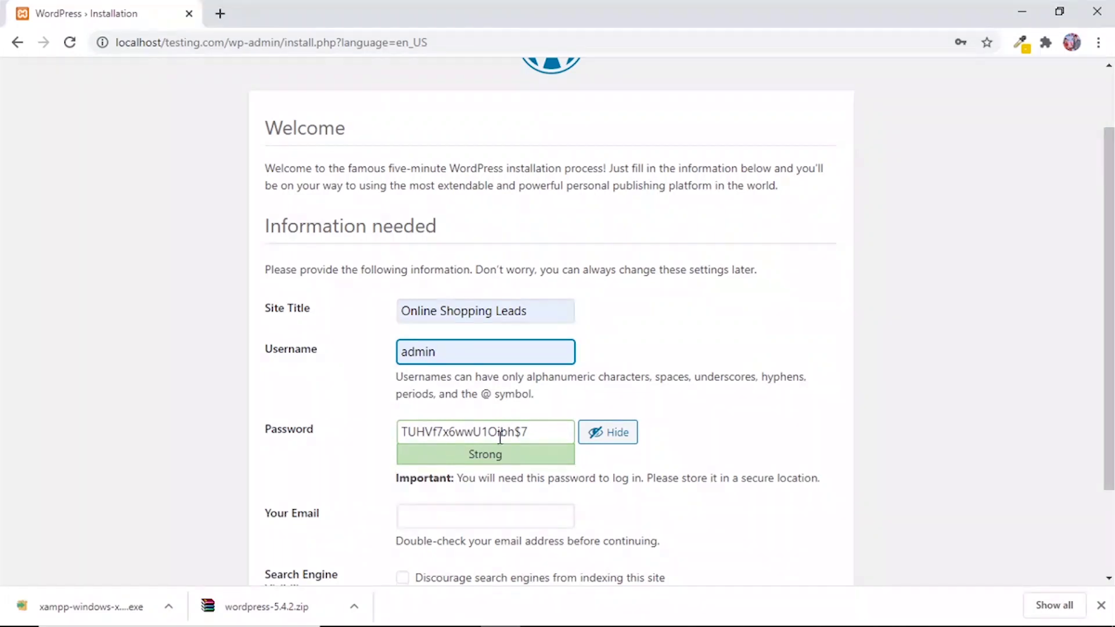
# Select and copy the generated strong password, leaving it unchanged.
pyautogui.moveTo(538, 430); pyautogui.dragTo(401, 430)
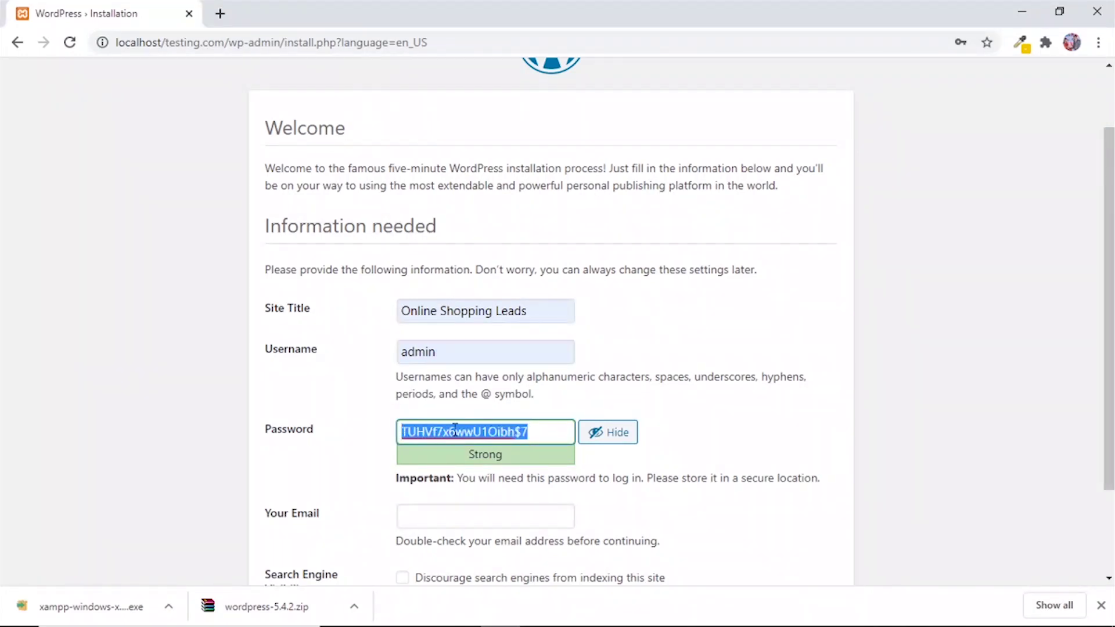
pyautogui.press('End')
pyautogui.moveTo(533, 424); pyautogui.dragTo(400, 431)
pyautogui.click(535, 434)
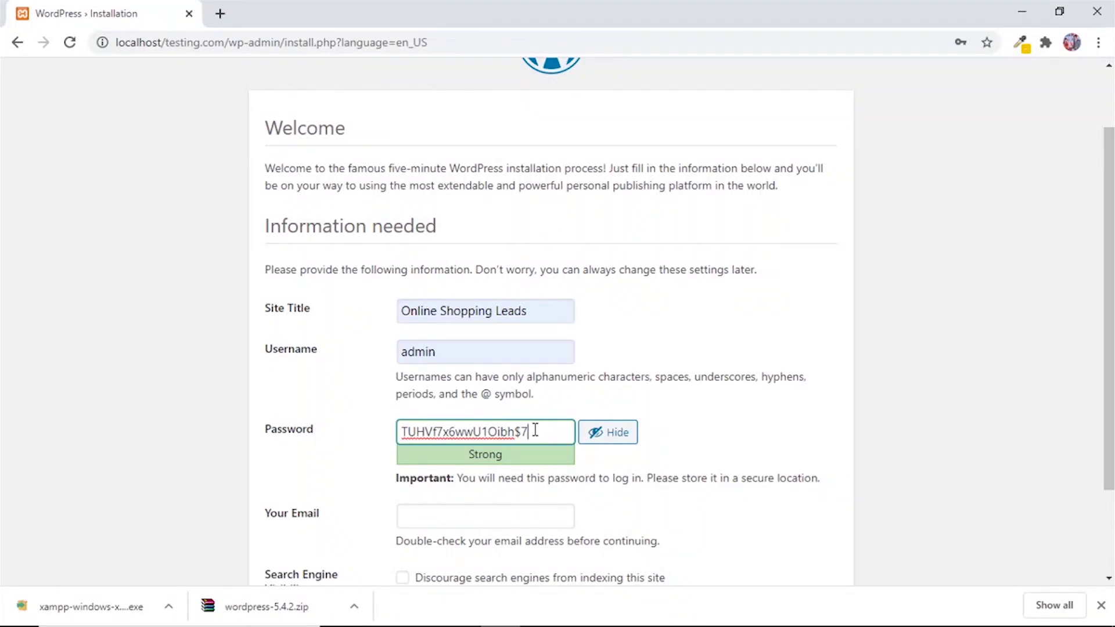
pyautogui.moveTo(535, 430); pyautogui.dragTo(398, 447)
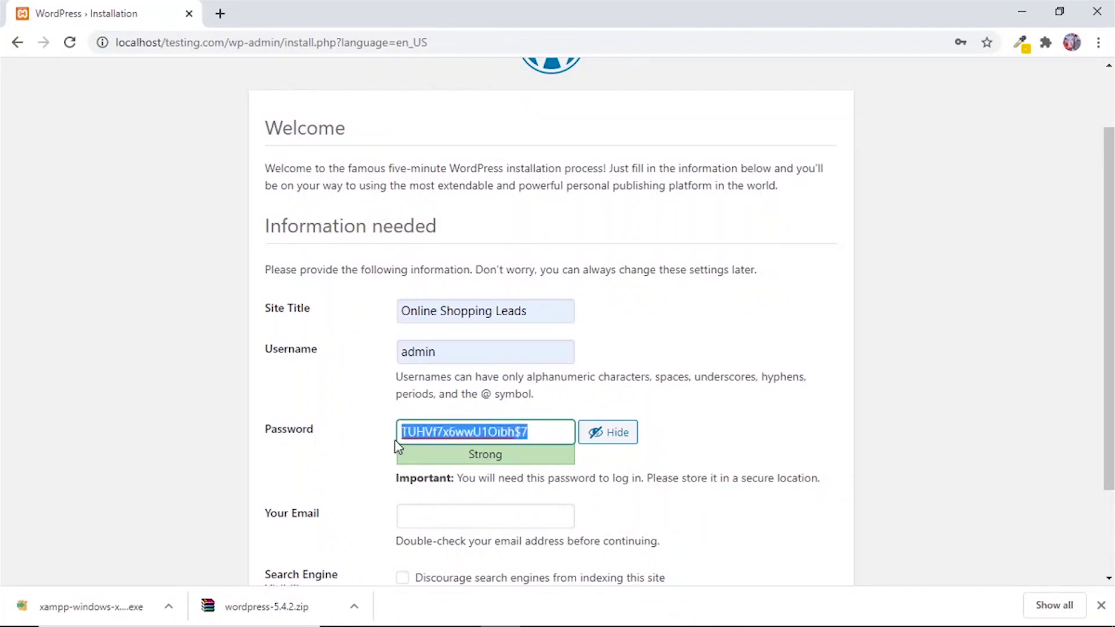
pyautogui.click(436, 433)
pyautogui.moveTo(535, 429); pyautogui.dragTo(399, 428)
pyautogui.click(529, 430)
pyautogui.moveTo(528, 431); pyautogui.dragTo(419, 422)
pyautogui.click(539, 434)
pyautogui.click(708, 450)
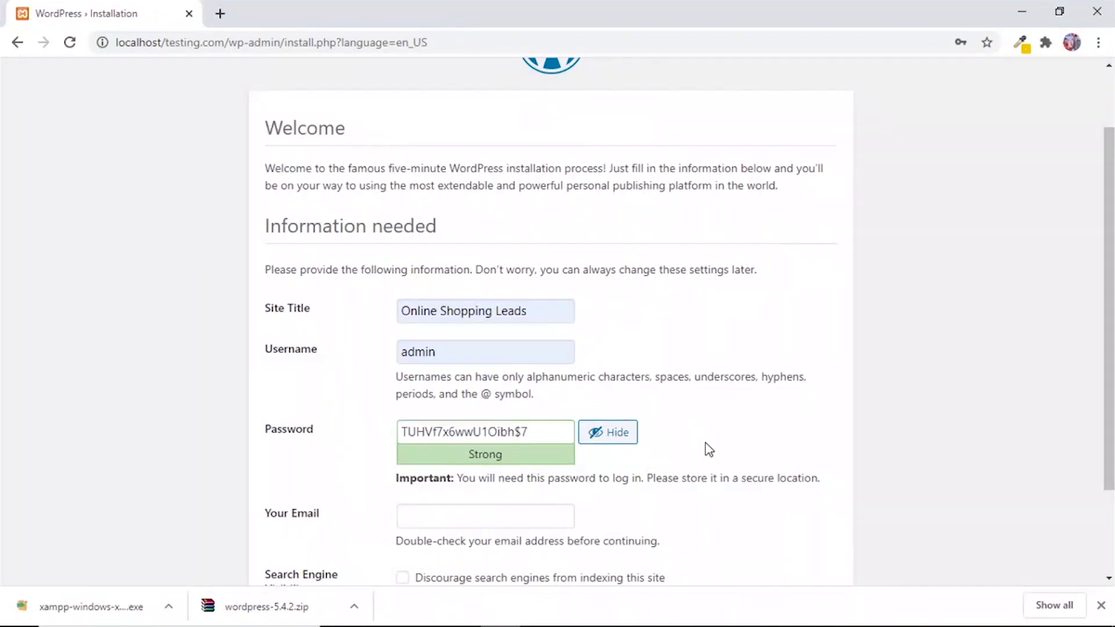
pyautogui.scroll(-2, 707, 450)
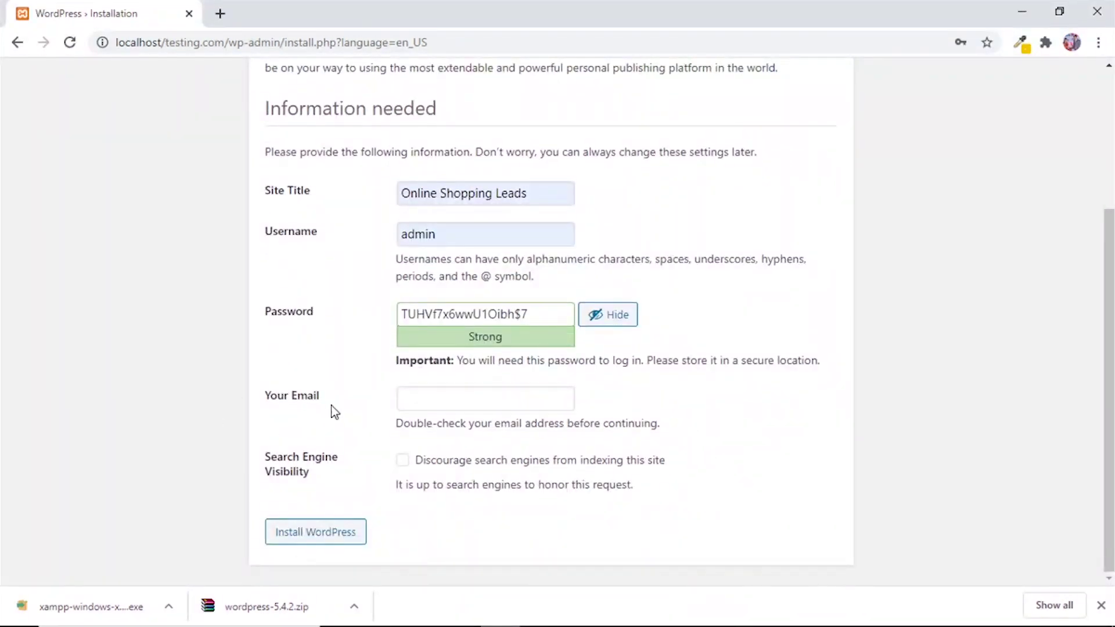
# Fill in the site e-mail address in the Your Email field.
pyautogui.click(399, 400)
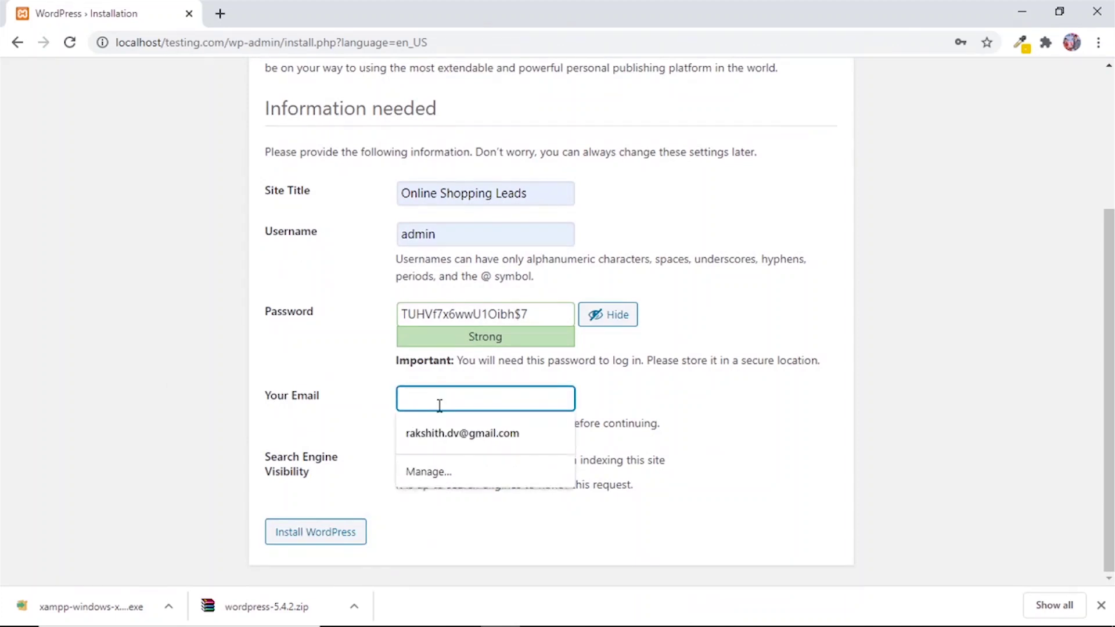
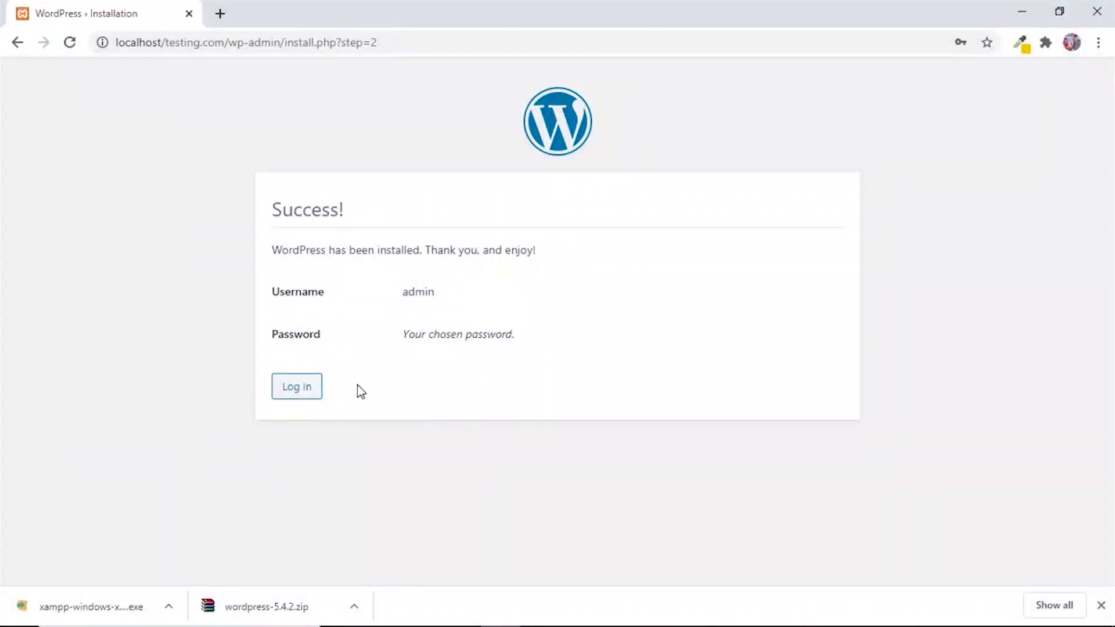
# Log in with username admin and the pasted generated password.
pyautogui.click(296, 393)
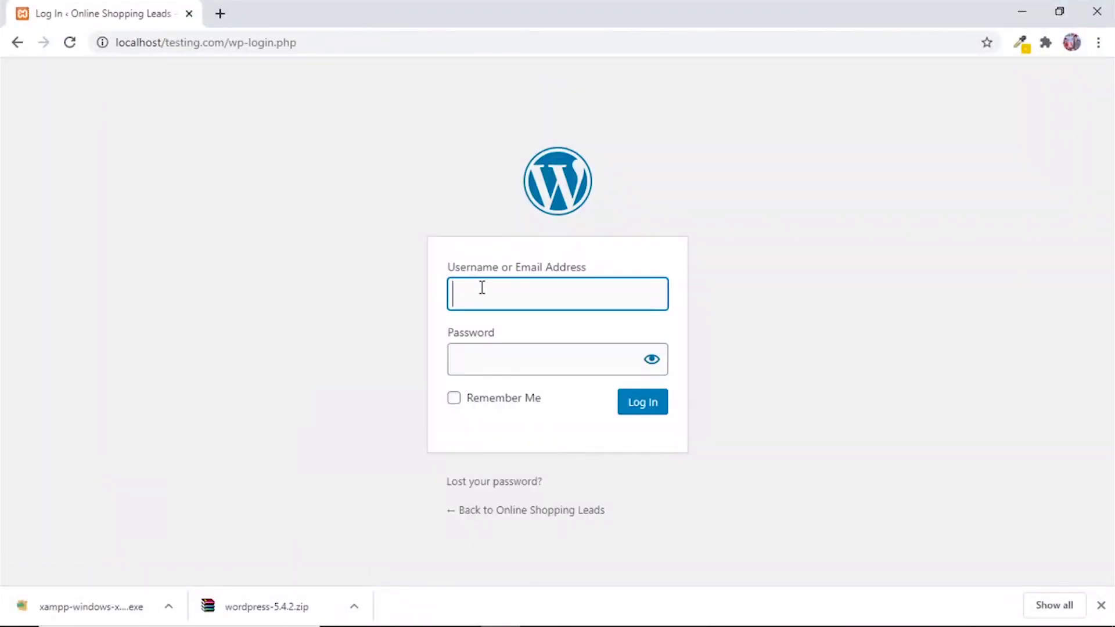
pyautogui.write('admin')
pyautogui.press('Tab')
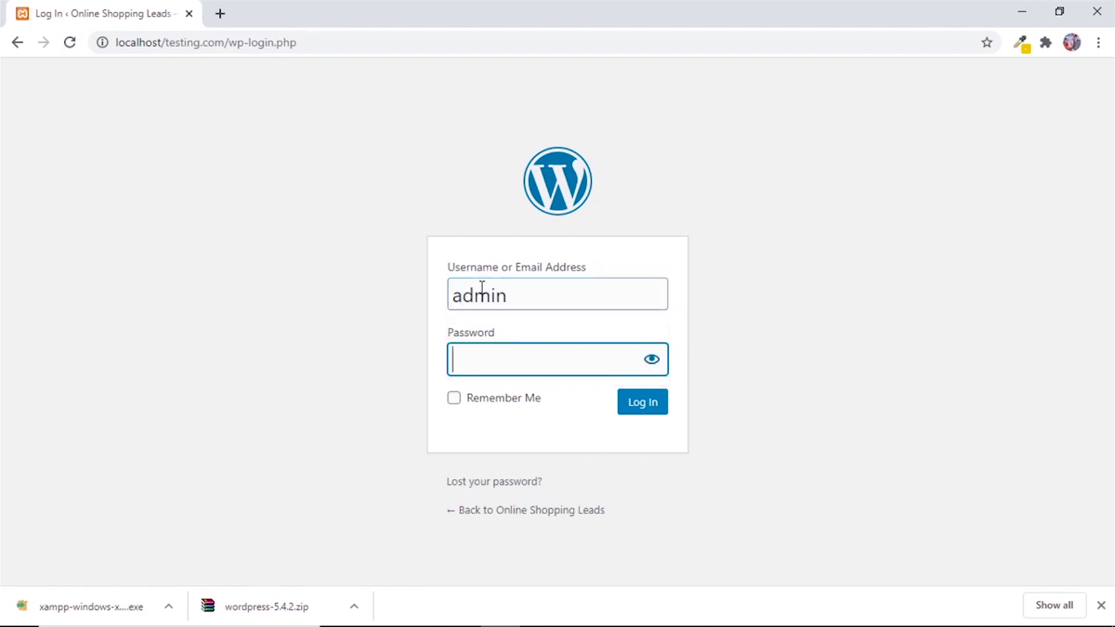
pyautogui.hotkey('ctrl', 'v')
pyautogui.click(641, 407)
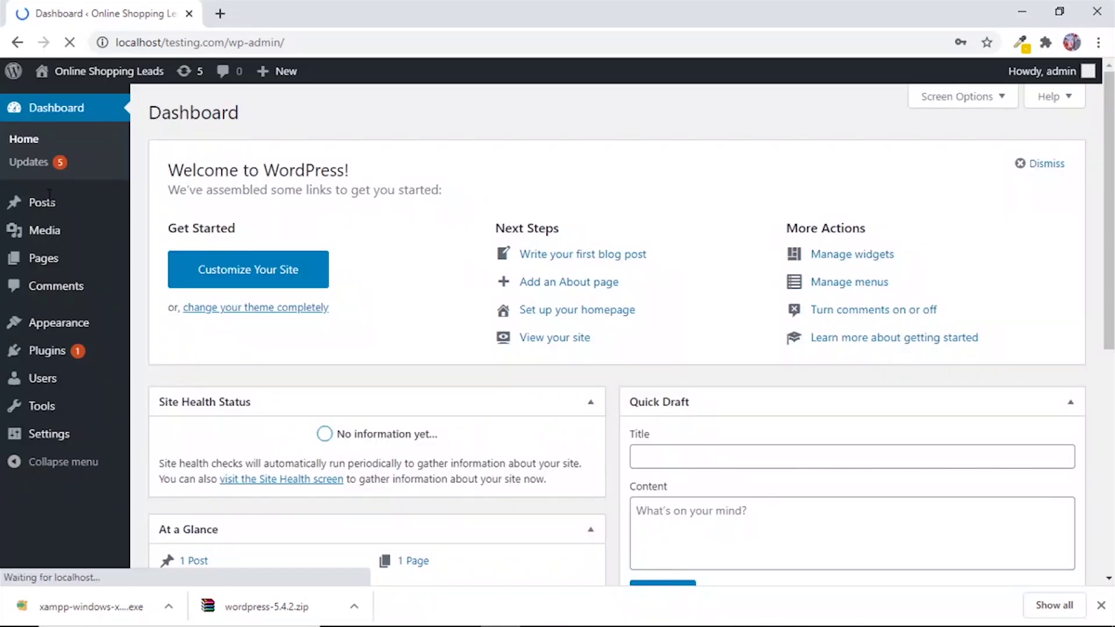
# Look over the dashboard sidebar menus and bring up the 'Howdy, admin' account dropdown.
pyautogui.moveTo(43, 203)
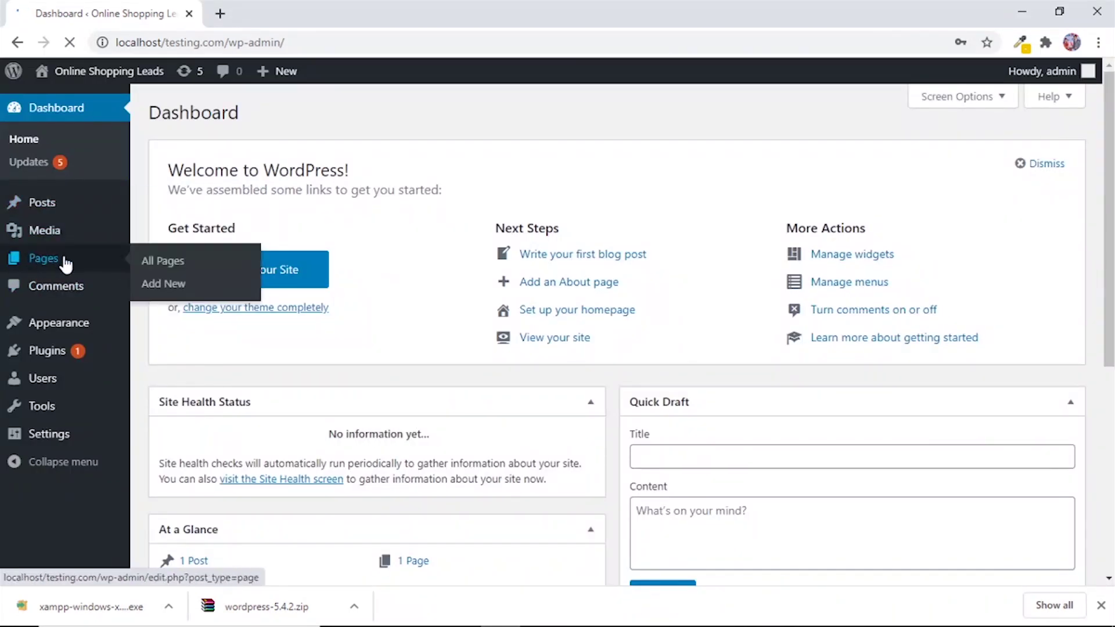
pyautogui.moveTo(79, 351)
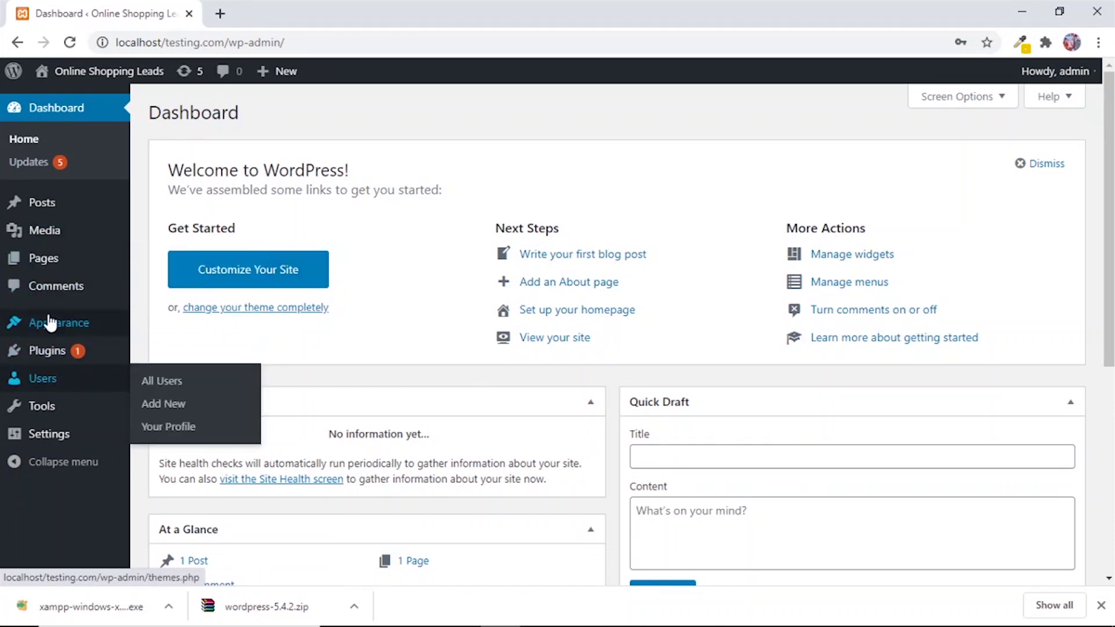
pyautogui.moveTo(82, 324)
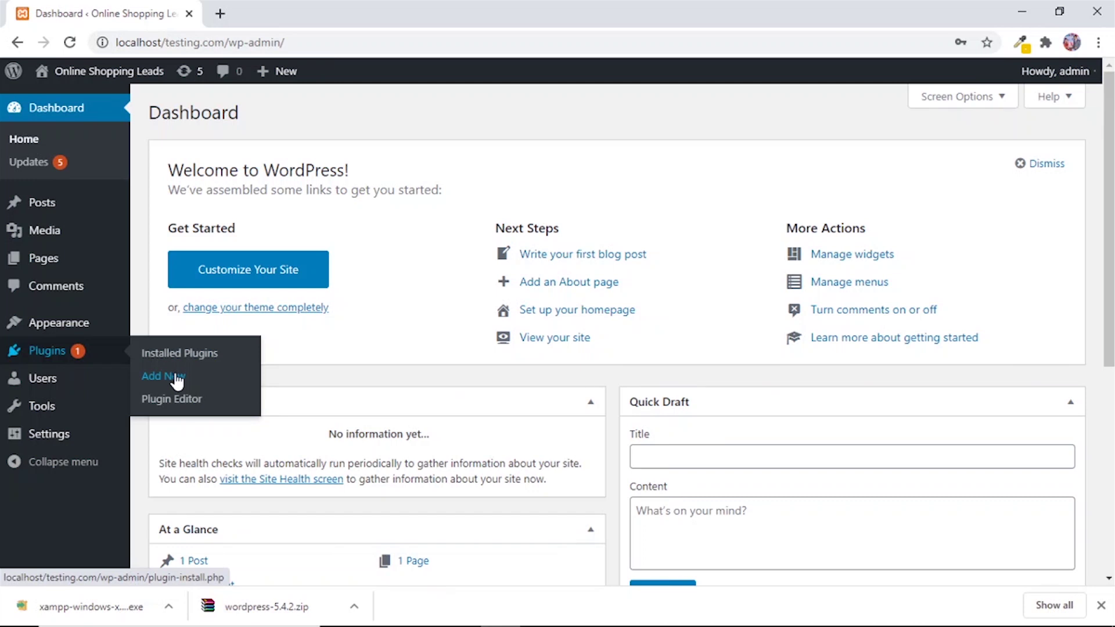
pyautogui.moveTo(187, 42); pyautogui.dragTo(213, 40)
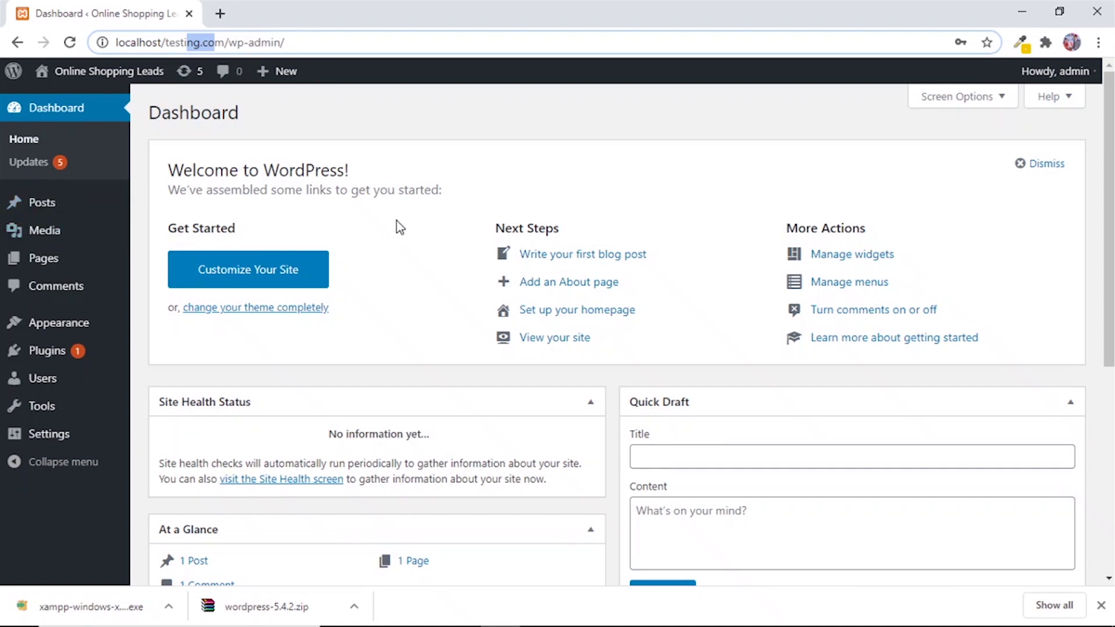
pyautogui.moveTo(1038, 71)
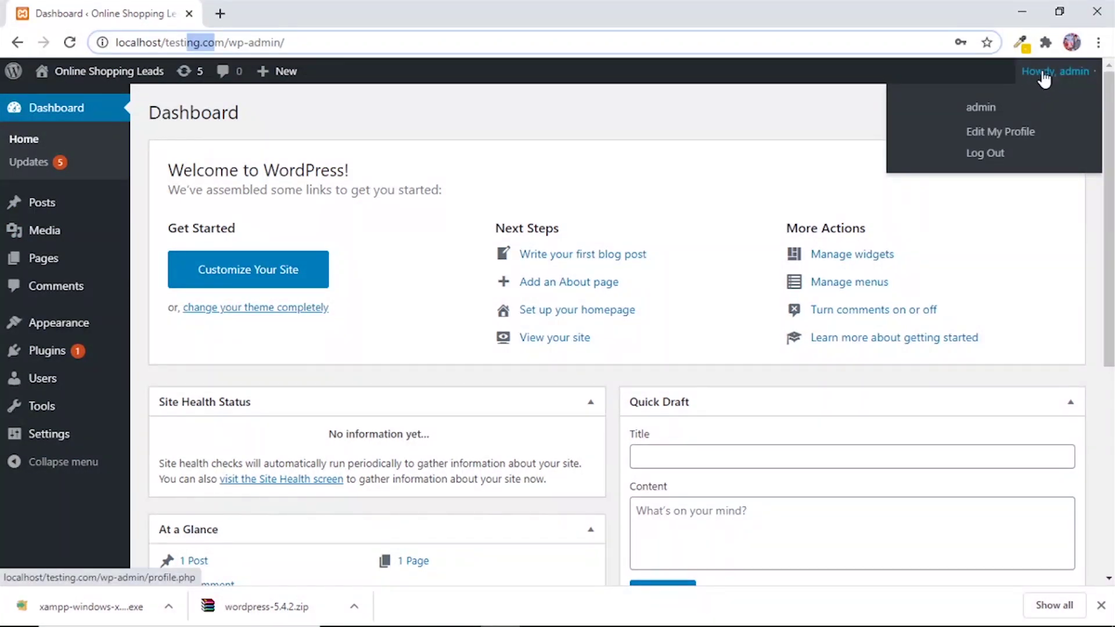
# Log out of WordPress and replace the old tab with a fresh one.
pyautogui.click(989, 161)
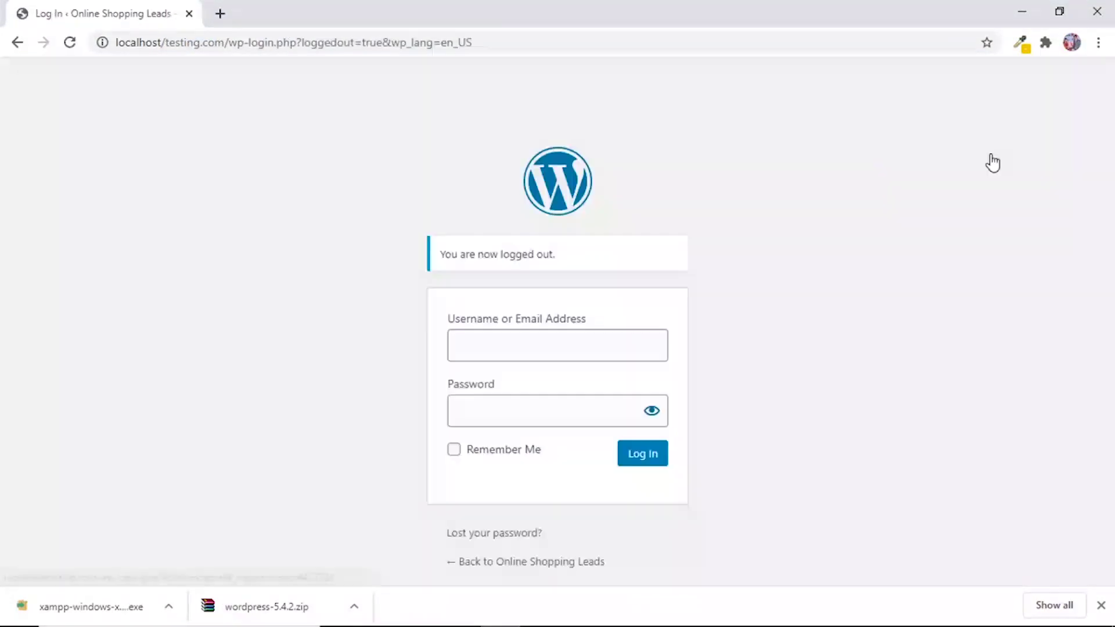
pyautogui.click(214, 18)
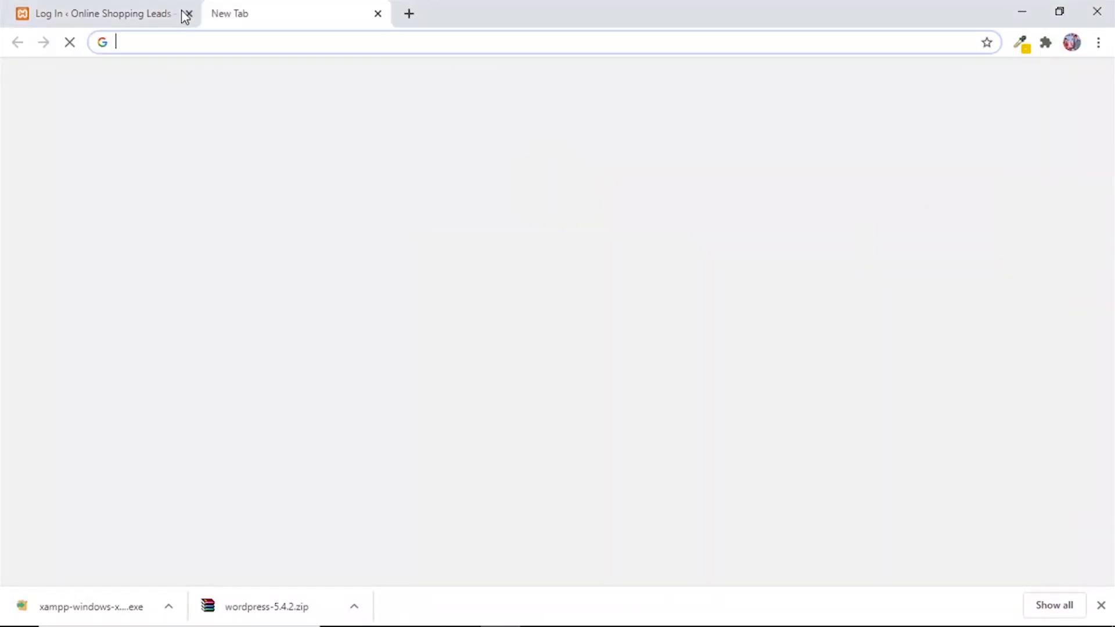
pyautogui.click(187, 14)
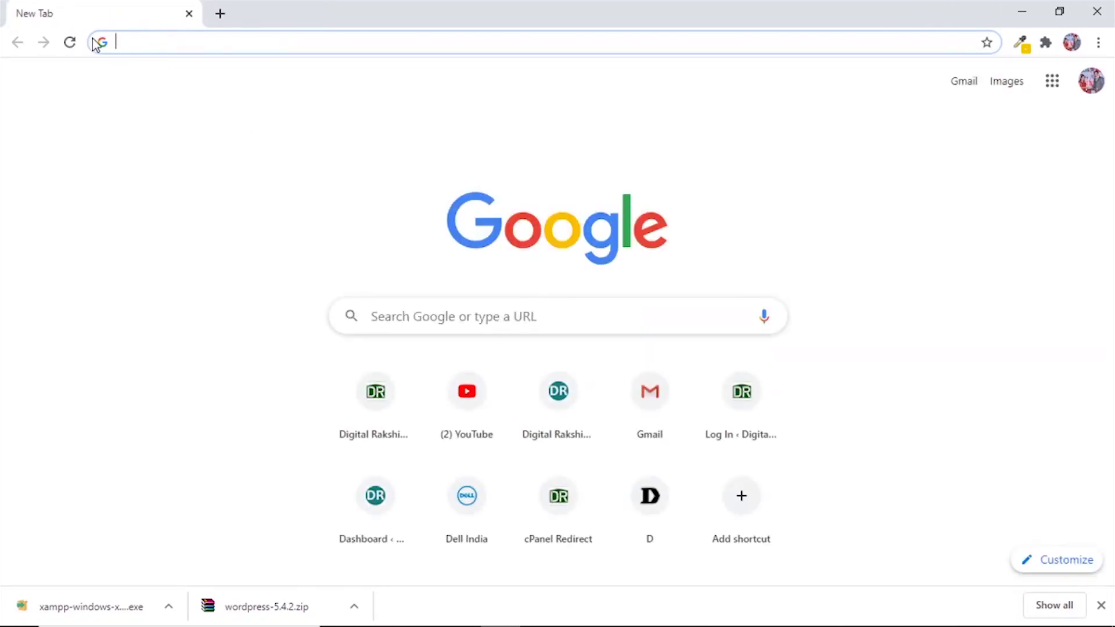
# Load localhost/testing.com/wp-admin, correcting the mistakenly autofilled testlms address.
pyautogui.write('localhost/testlms.com')
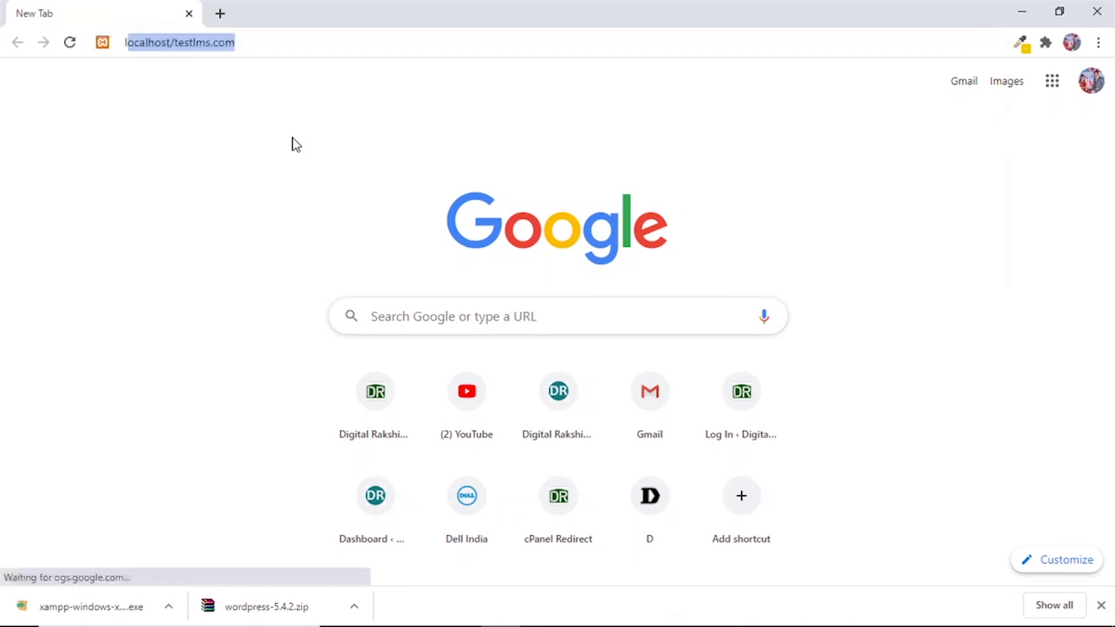
pyautogui.press('Right')
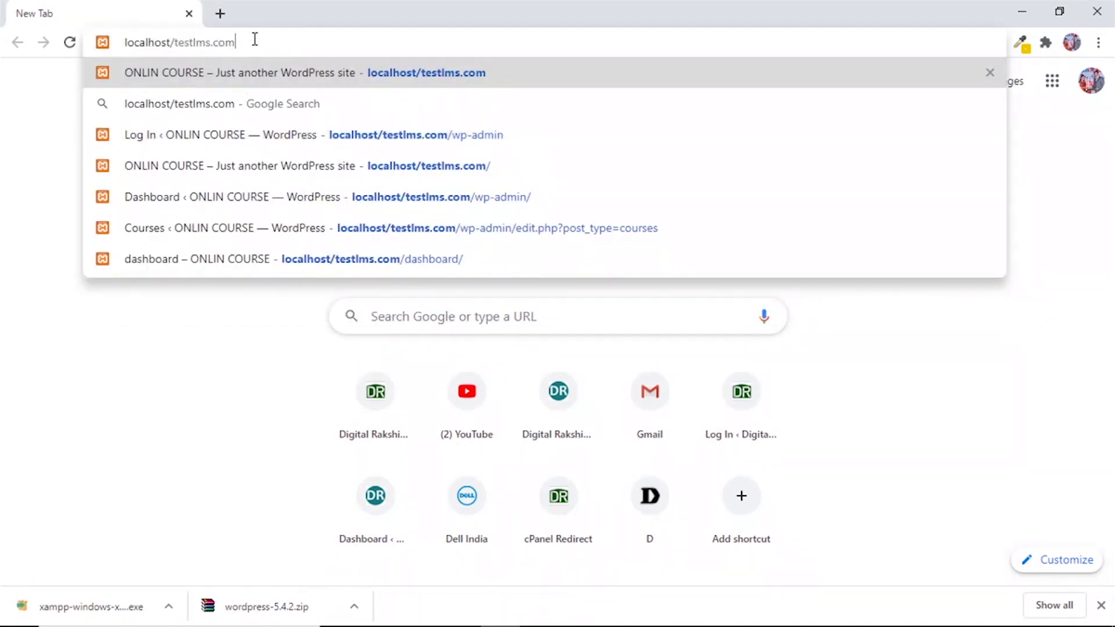
pyautogui.write('/wp')
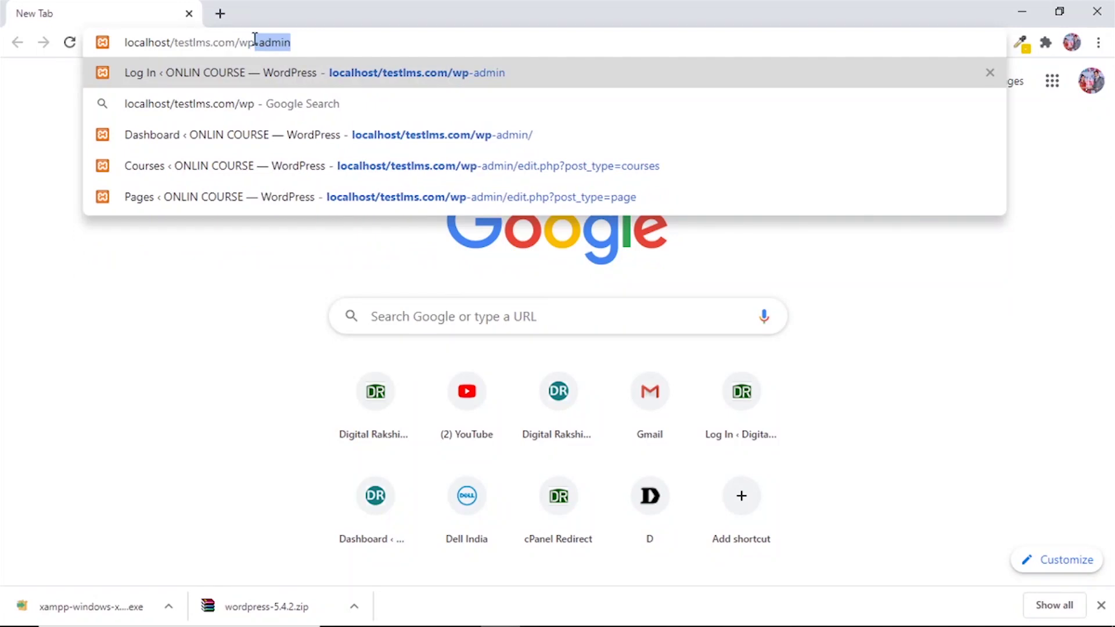
pyautogui.press('BackSpace')
pyautogui.press('BackSpace')
pyautogui.press('BackSpace')
pyautogui.press('BackSpace')
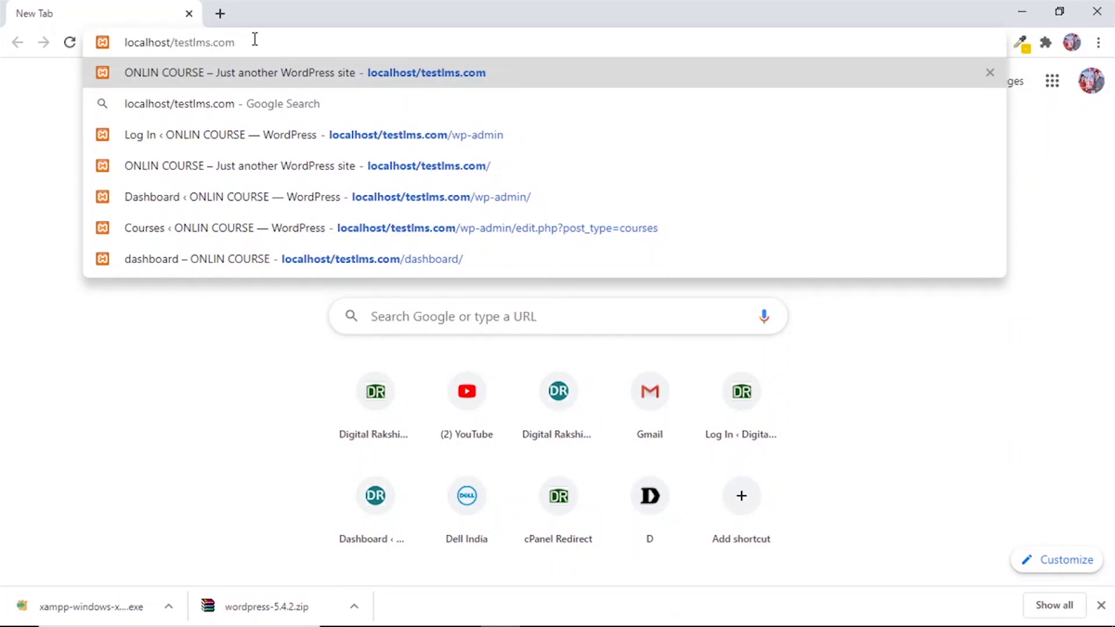
pyautogui.write('/')
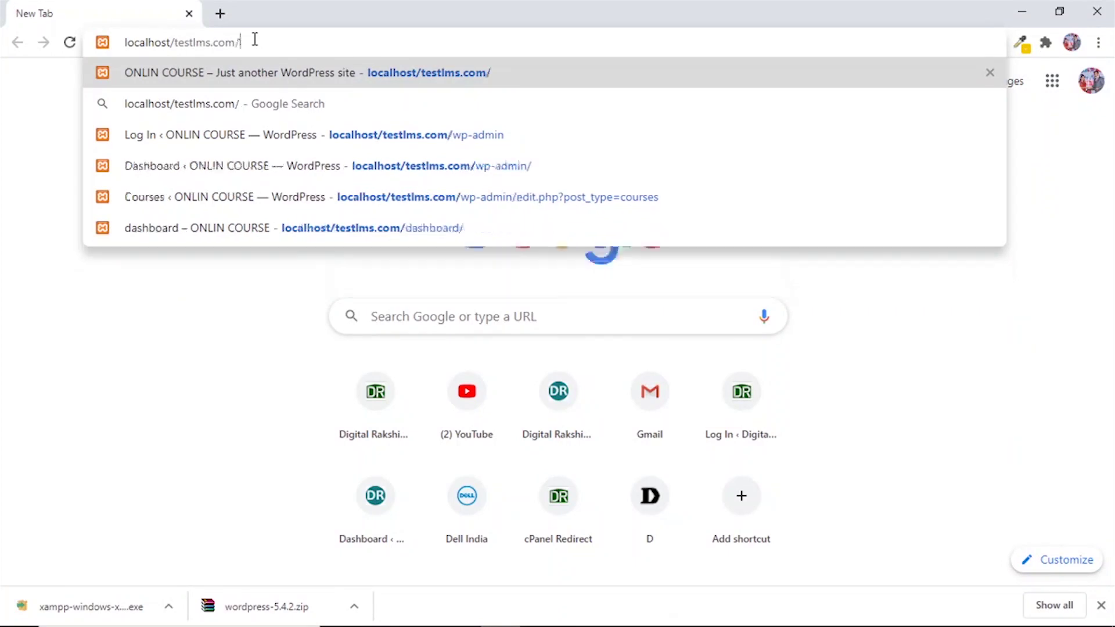
pyautogui.write('w')
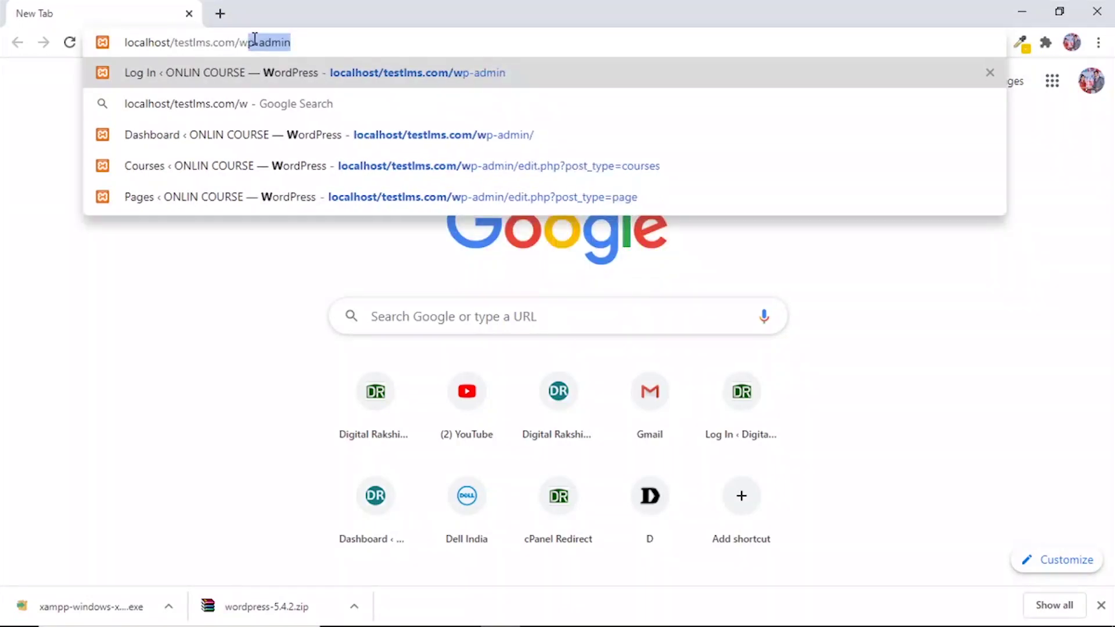
pyautogui.write('p-admin')
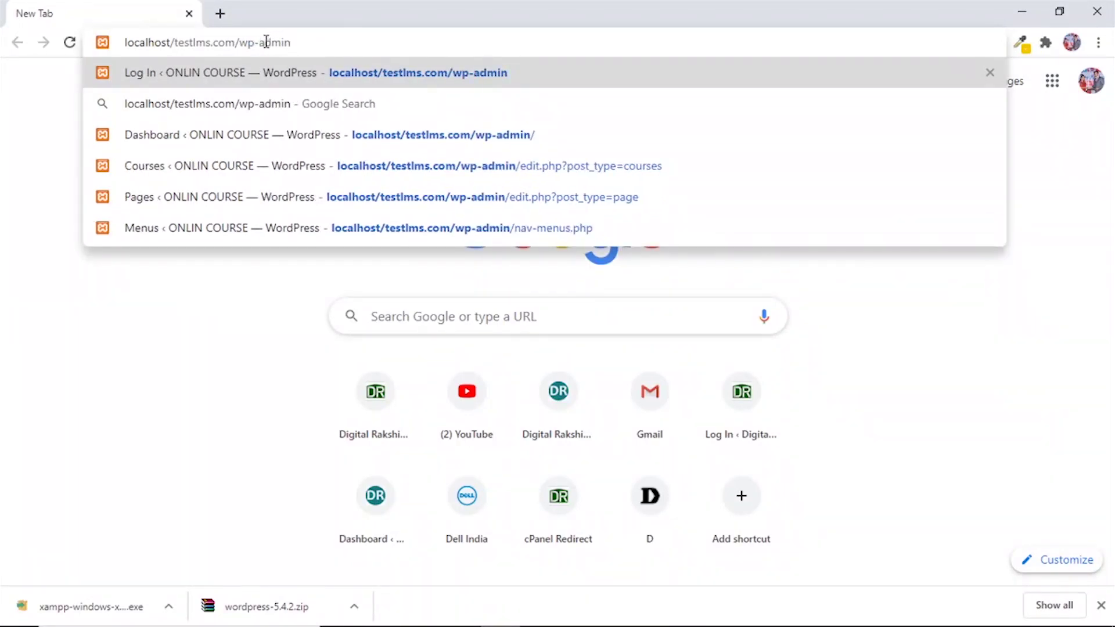
pyautogui.moveTo(259, 42); pyautogui.dragTo(240, 43)
pyautogui.click(259, 45)
pyautogui.moveTo(260, 46); pyautogui.dragTo(241, 43)
pyautogui.click(241, 43)
pyautogui.click(293, 42)
pyautogui.press('Return')
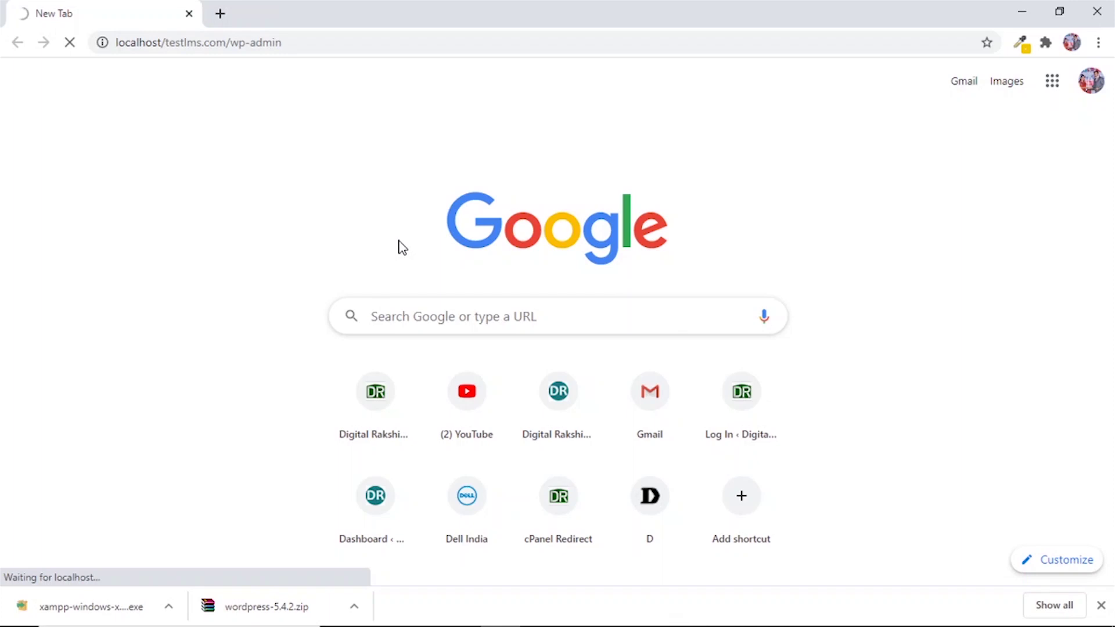
pyautogui.moveTo(185, 43); pyautogui.dragTo(276, 74)
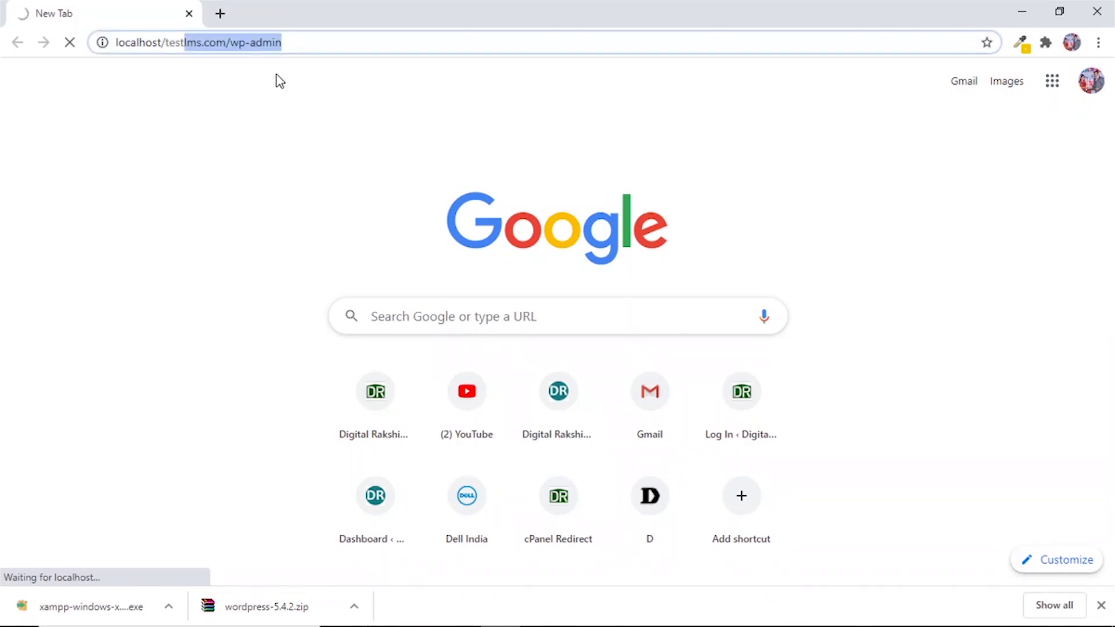
pyautogui.write('ing')
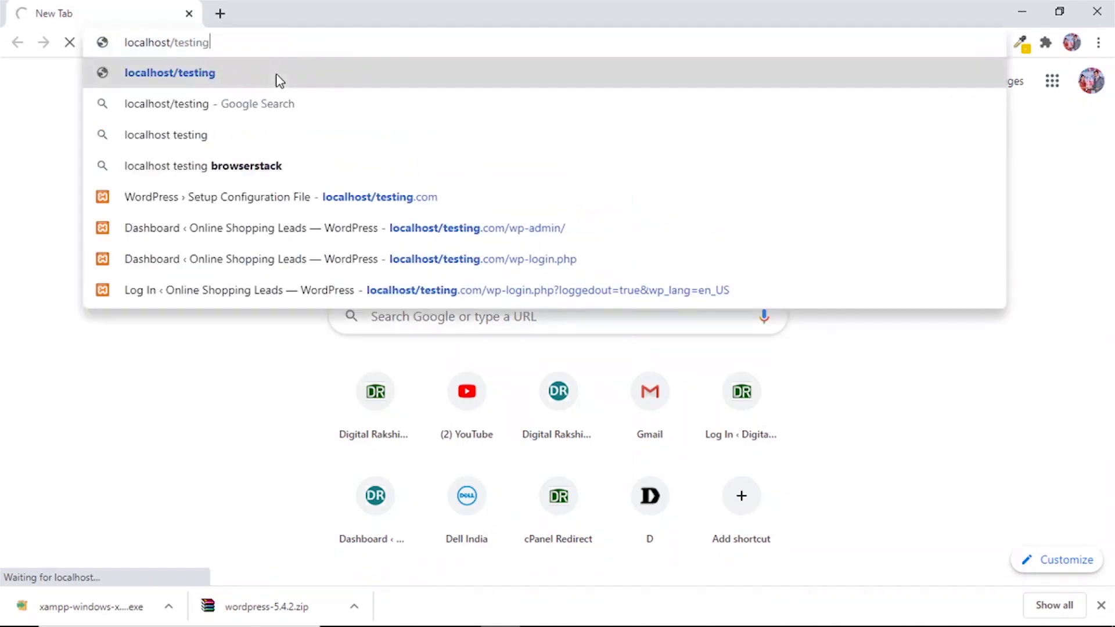
pyautogui.write('.com')
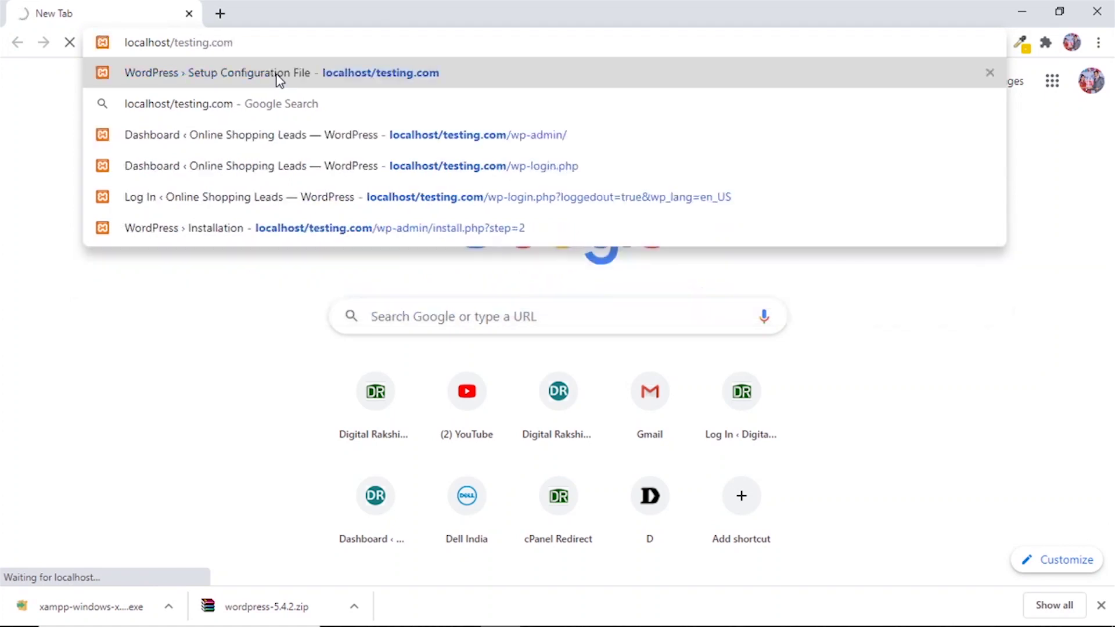
pyautogui.write('/wp-admin')
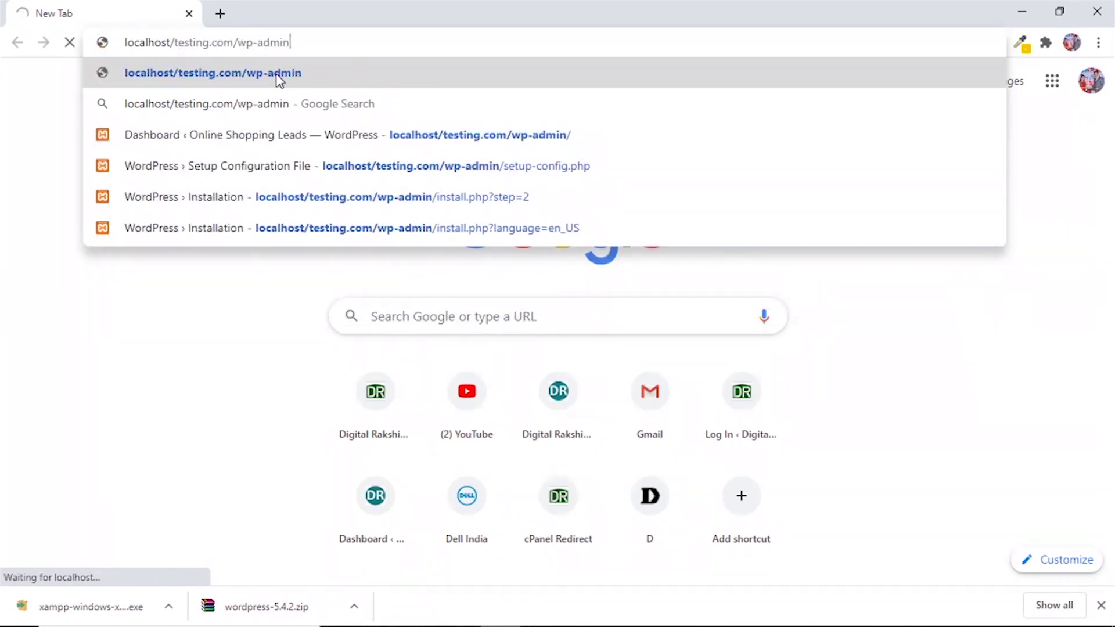
pyautogui.press('Return')
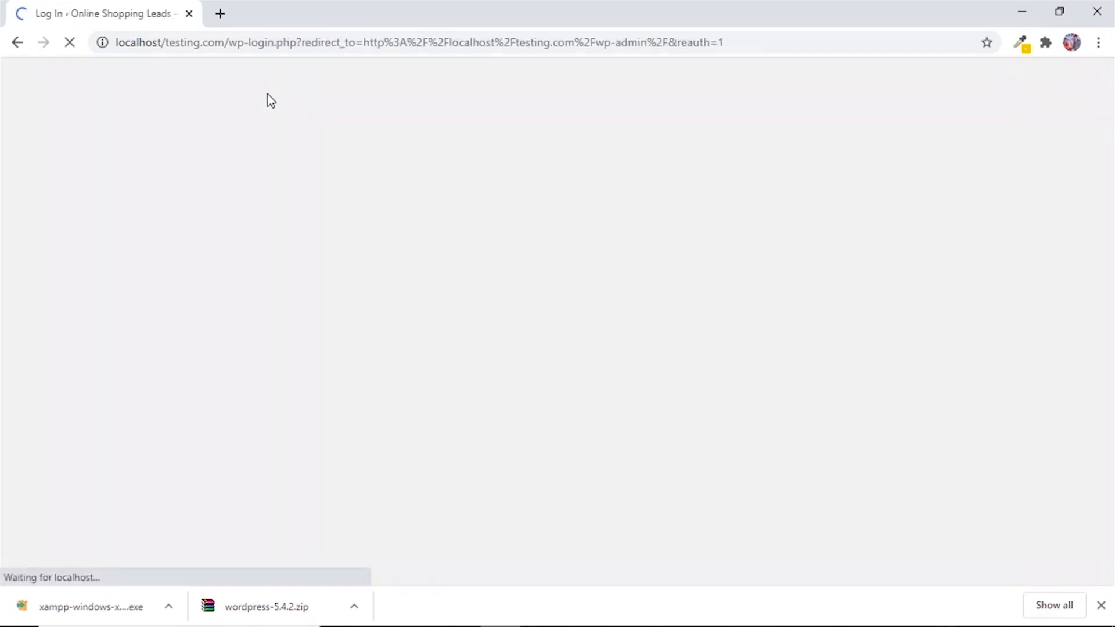
# Log in again as admin with the pasted password and view the sidebar menus.
pyautogui.write('admin')
pyautogui.press('Tab')
pyautogui.hotkey('ctrl', 'v')
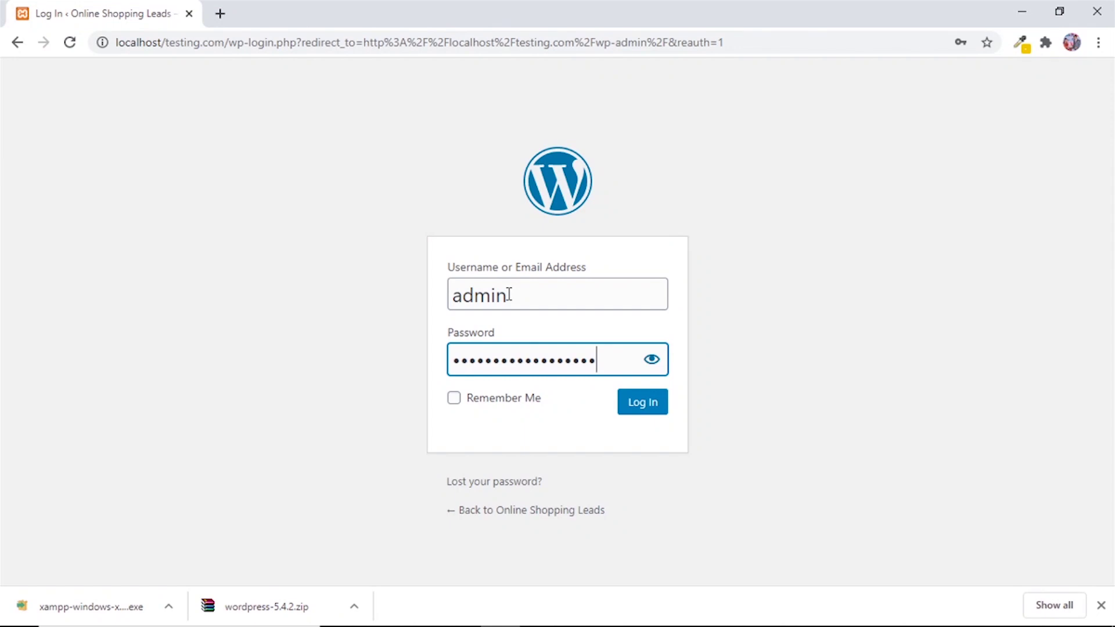
pyautogui.click(632, 408)
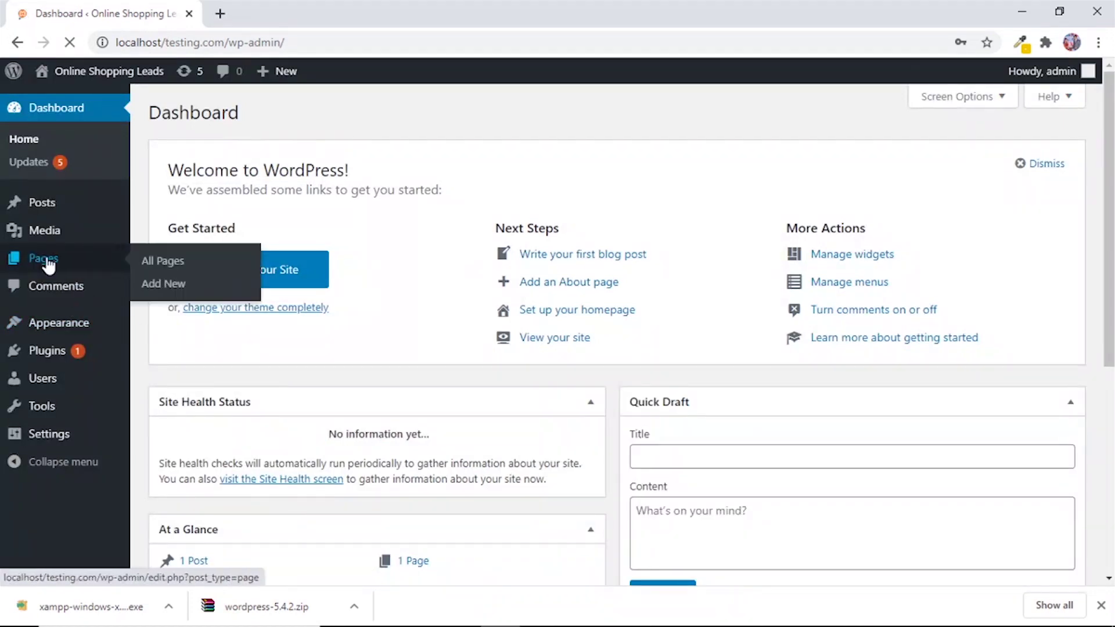
pyautogui.moveTo(44, 361)
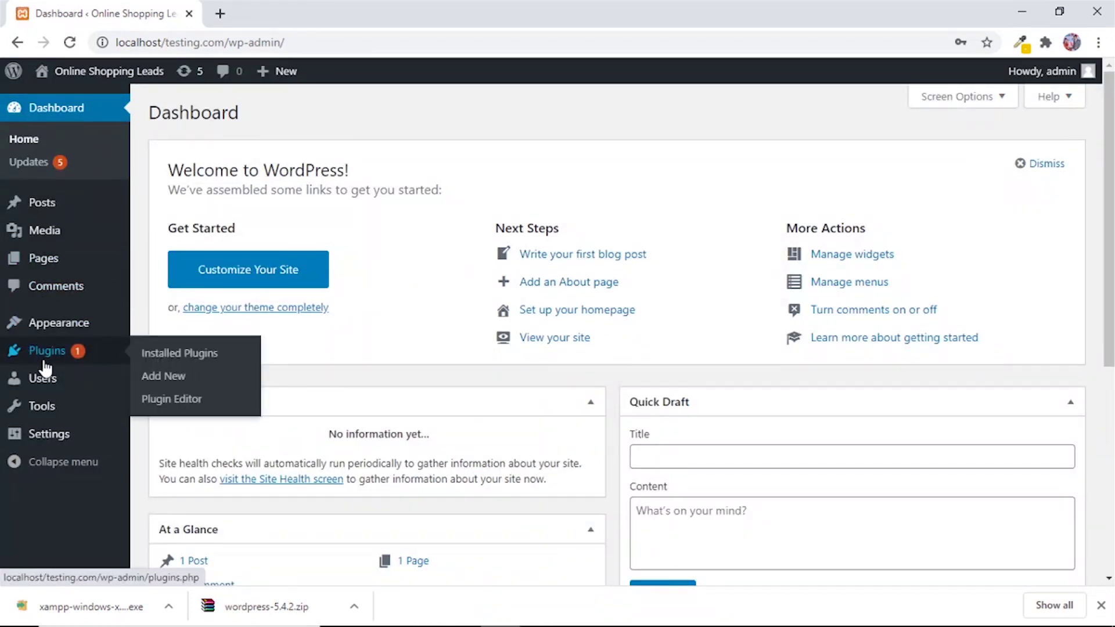